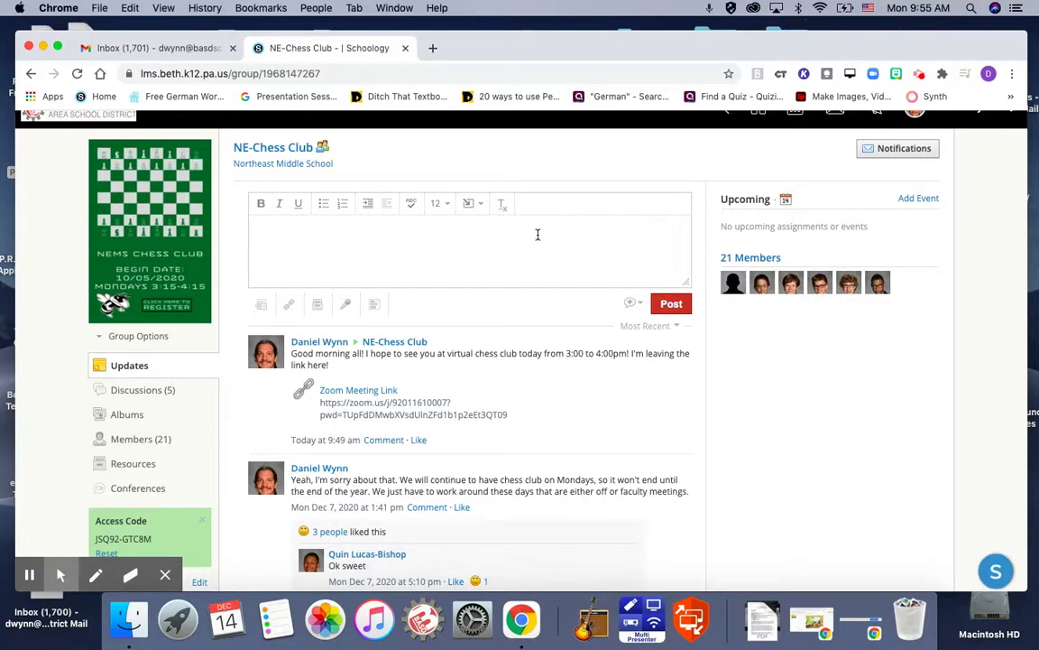
Open zoom.us in a new browser tab and go to the account's list of upcoming meetings.
scroll(538, 236, up, 1)
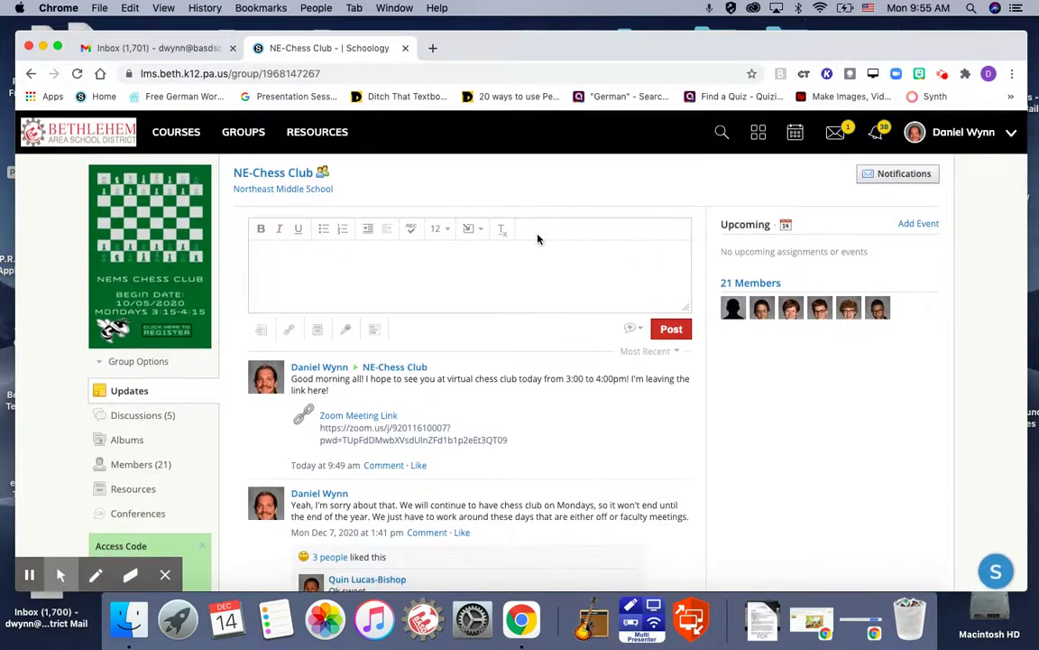
click(436, 52)
text(zoom.us)
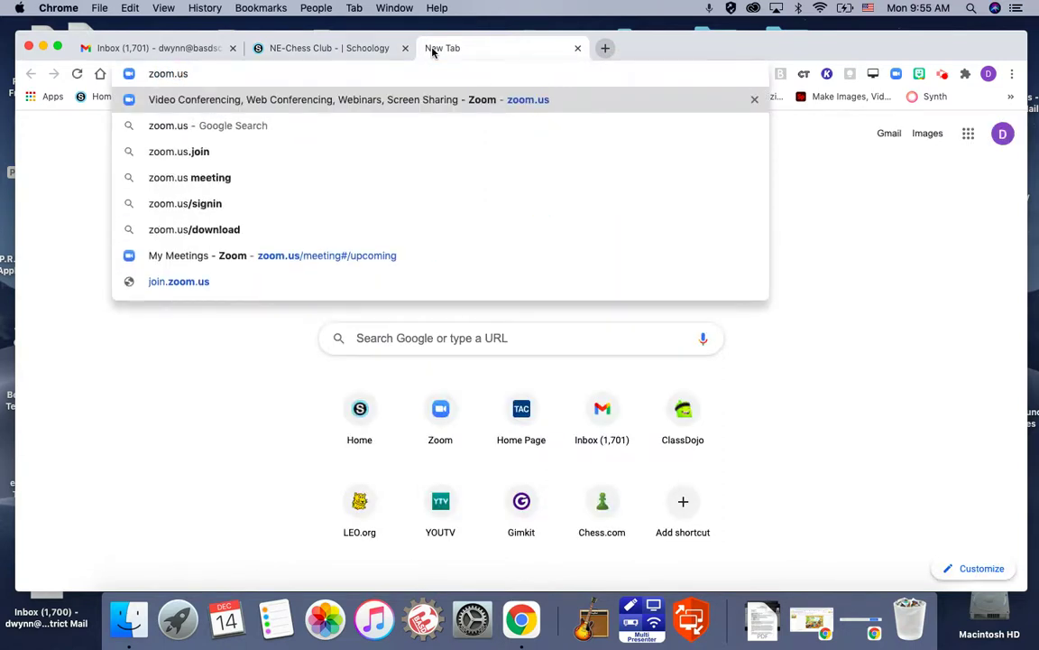
key(Return)
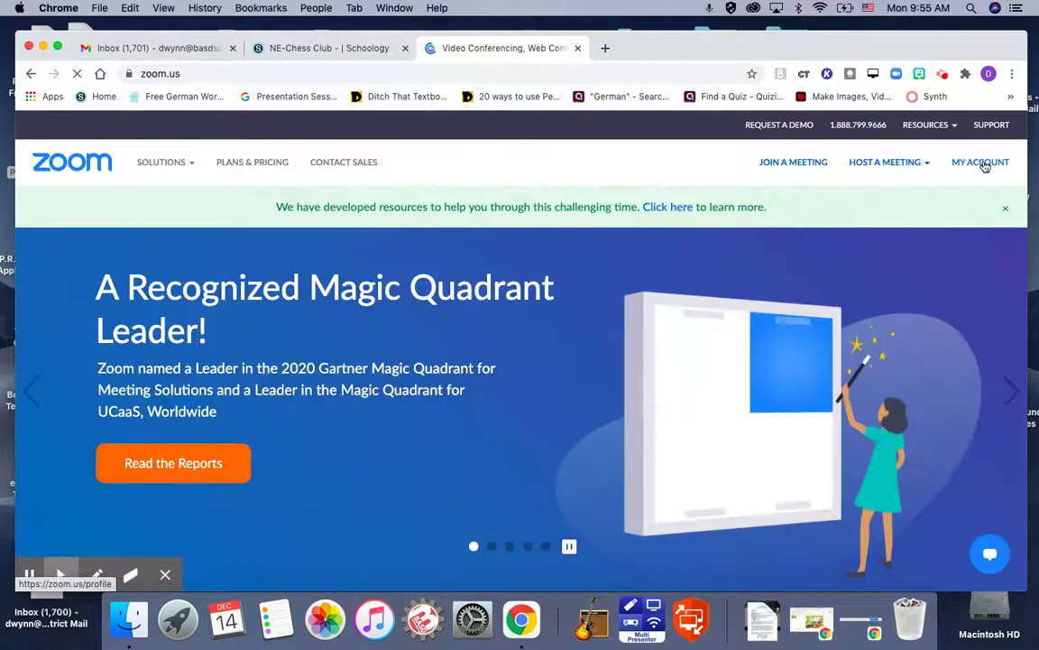
click(984, 164)
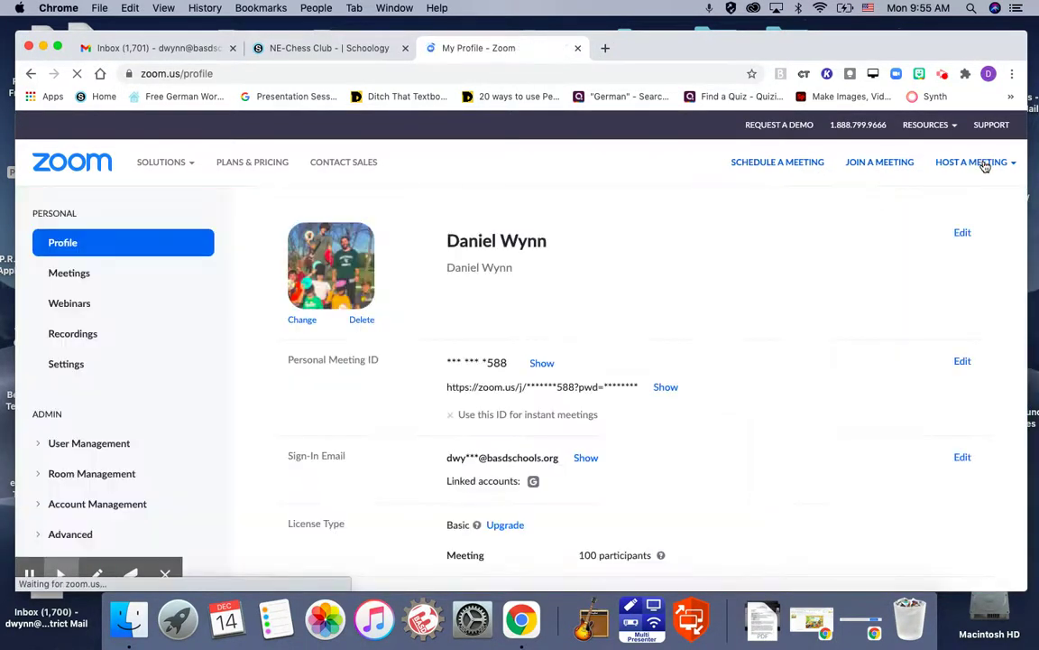
click(78, 279)
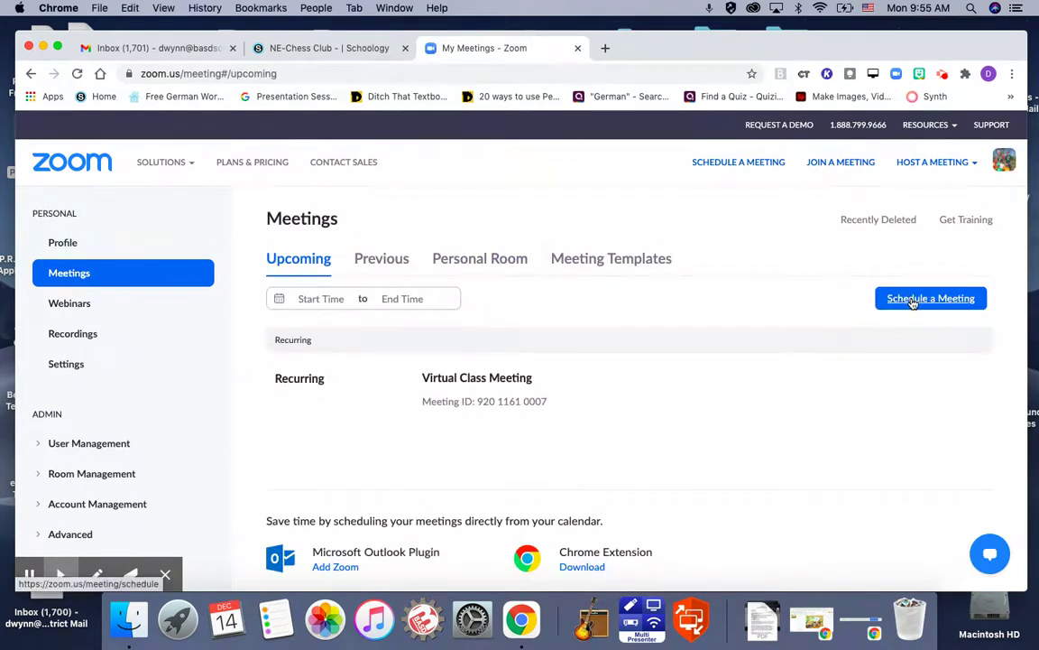
Start scheduling a new meeting and set its topic to "Virtual Class Meeting".
click(914, 303)
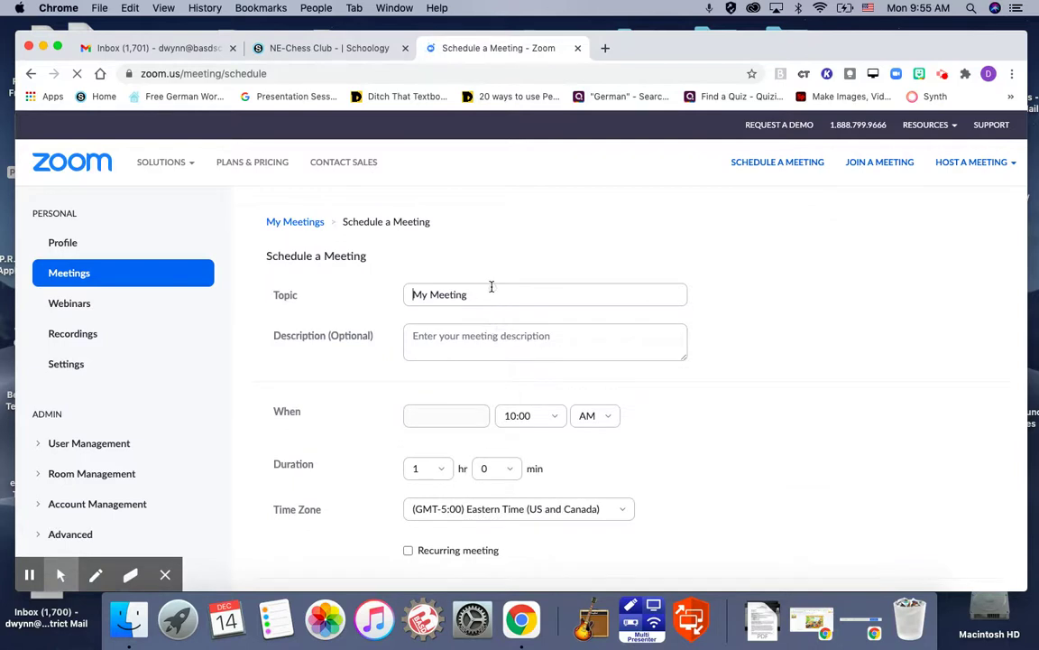
click(480, 378)
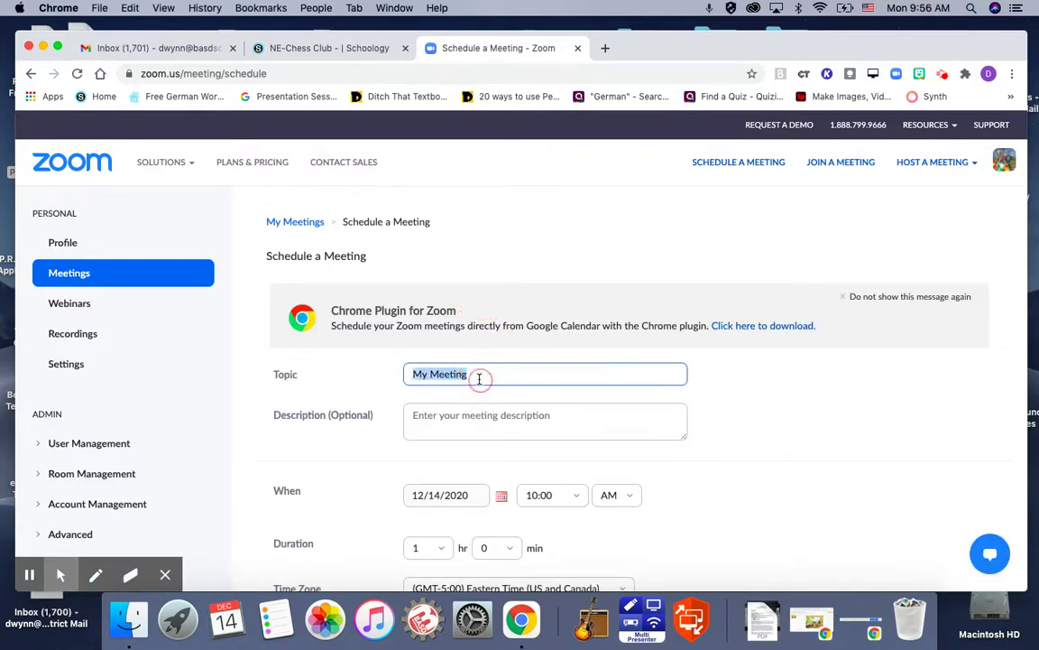
text(Virtual Class Meeting)
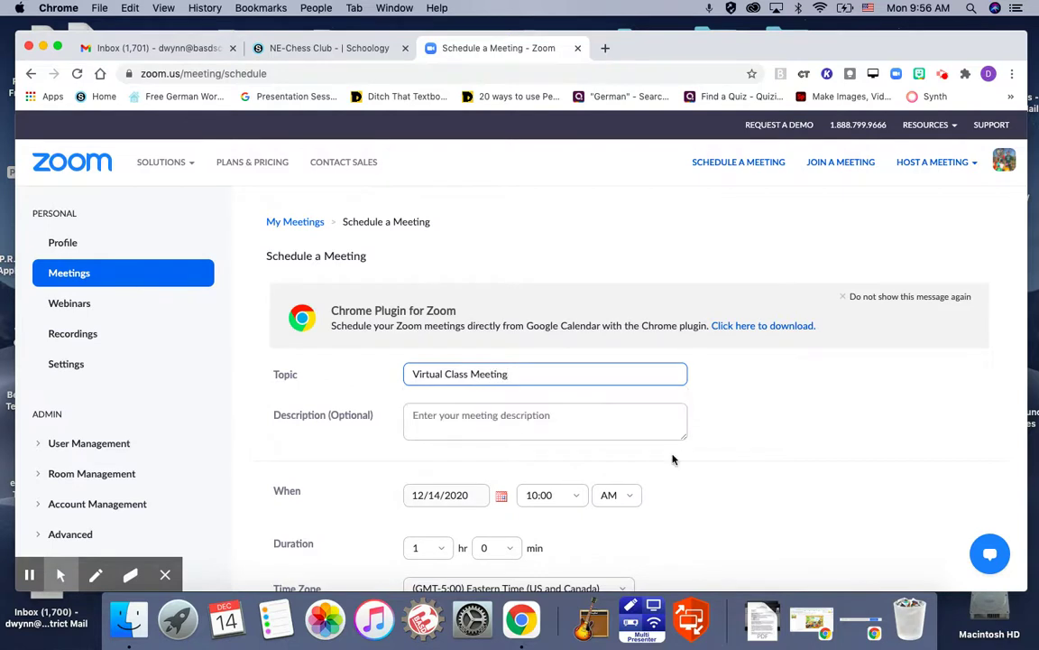
Make the meeting recurring and set its recurrence to No Fixed Time.
scroll(673, 459, down, 3)
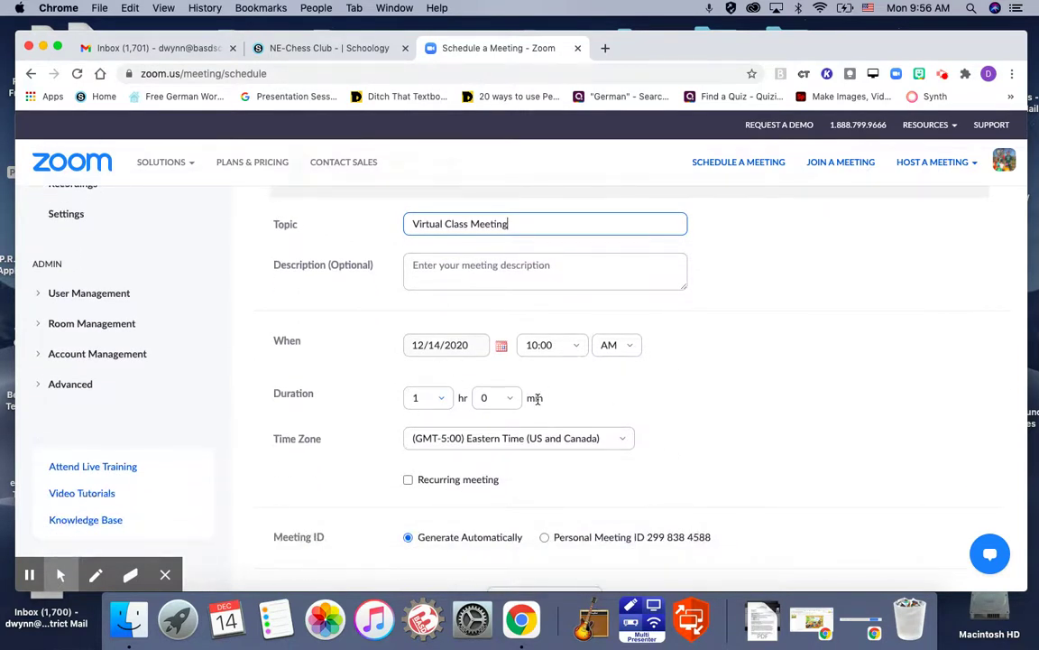
scroll(647, 410, down, 1)
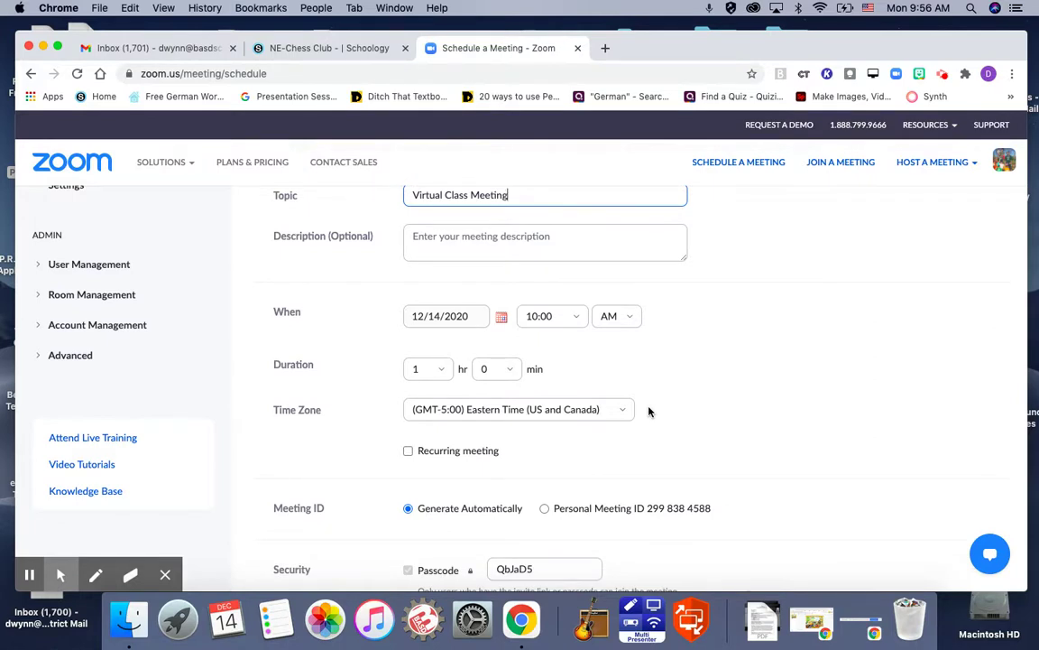
click(408, 451)
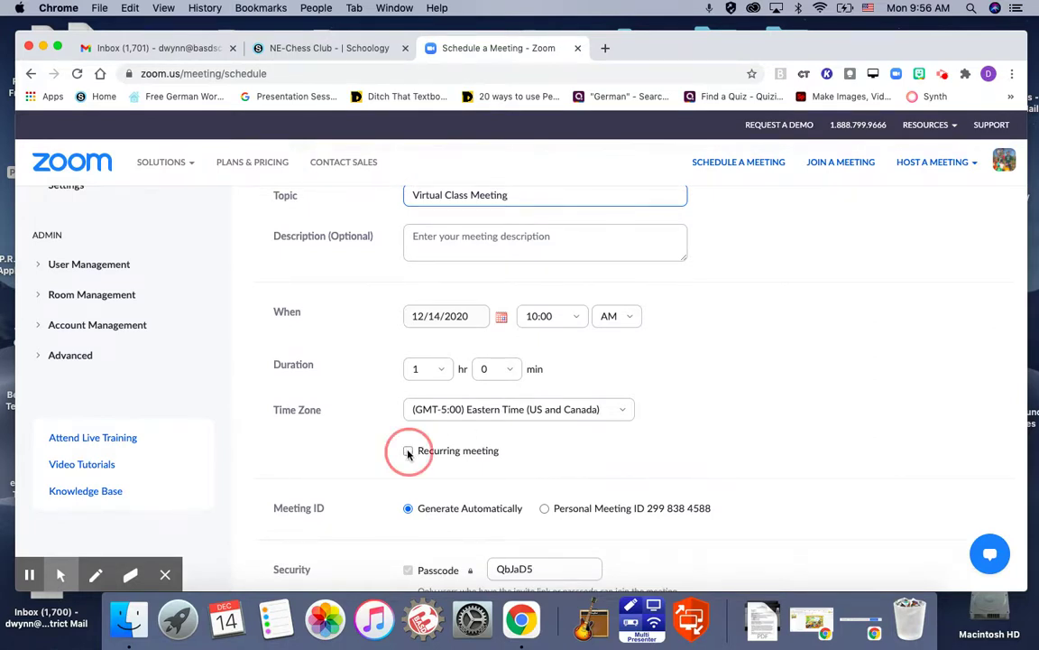
scroll(408, 451, down, 3)
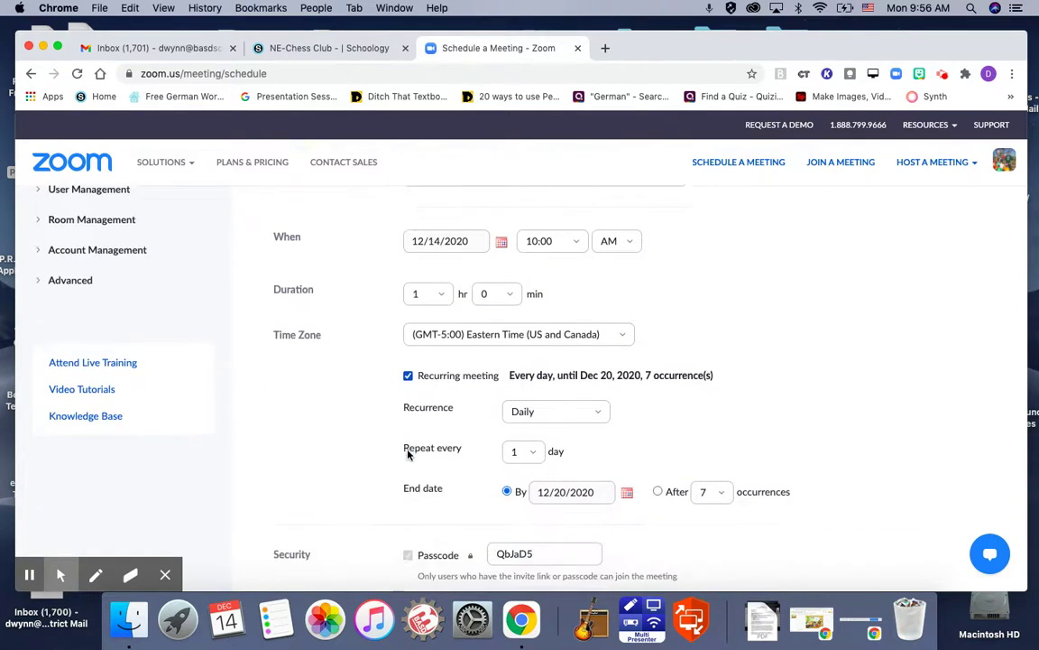
click(557, 394)
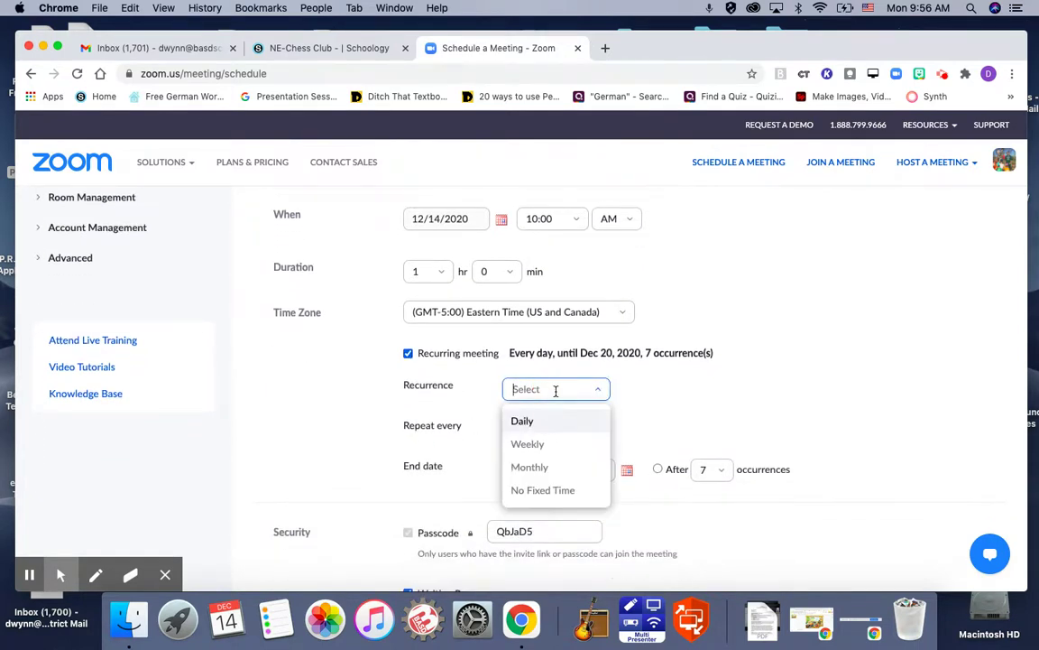
click(559, 491)
Turn on video for both host and participants, and save the meeting.
scroll(532, 365, up, 3)
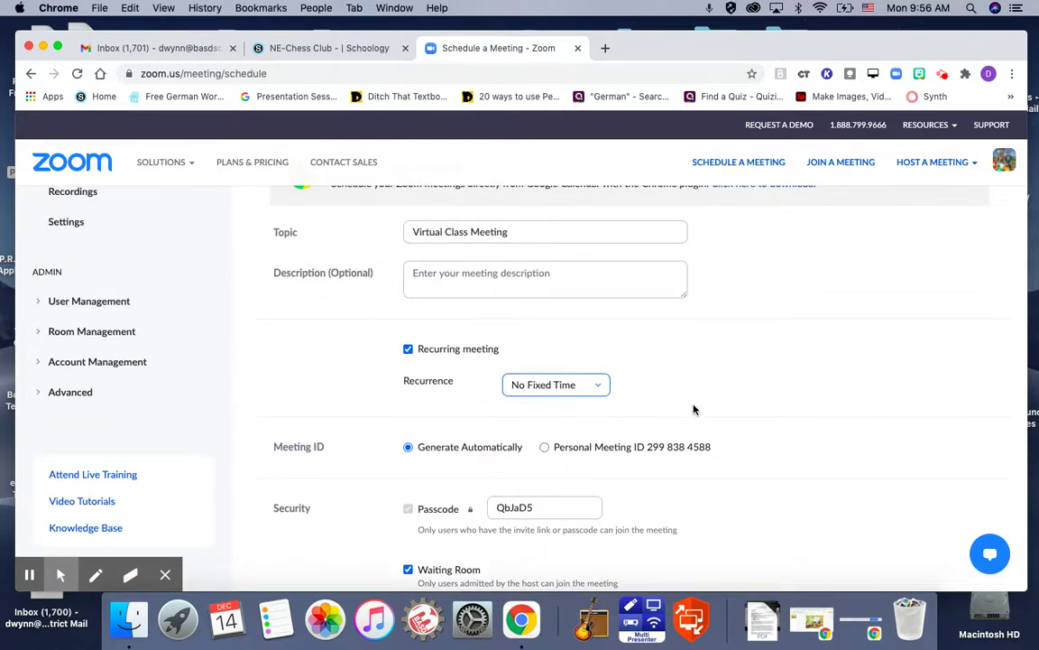
scroll(693, 410, up, 1)
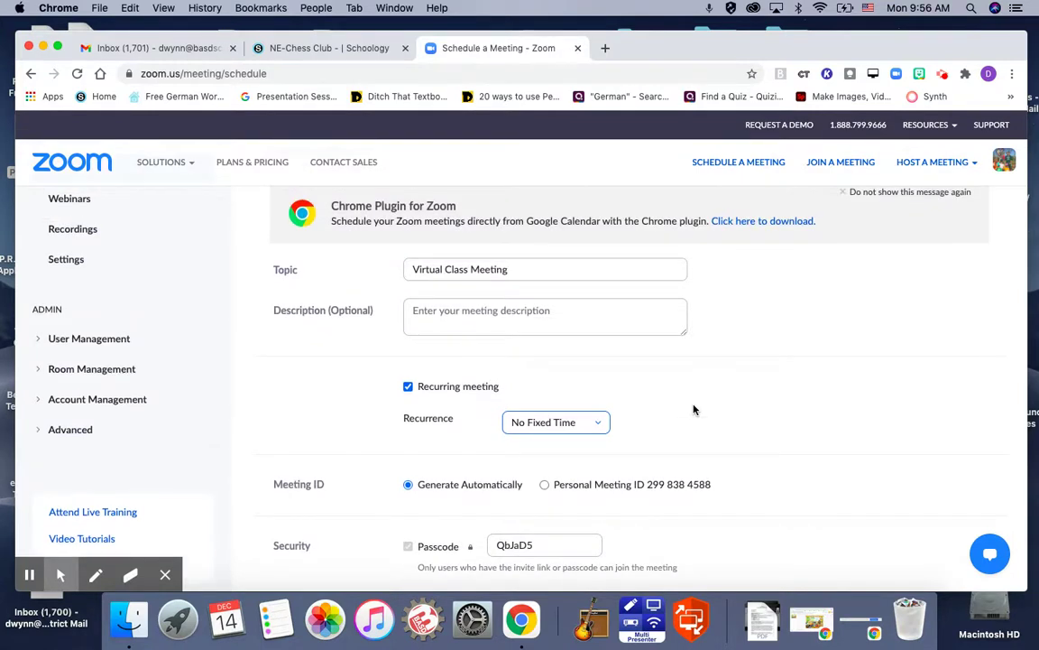
scroll(693, 409, down, 1)
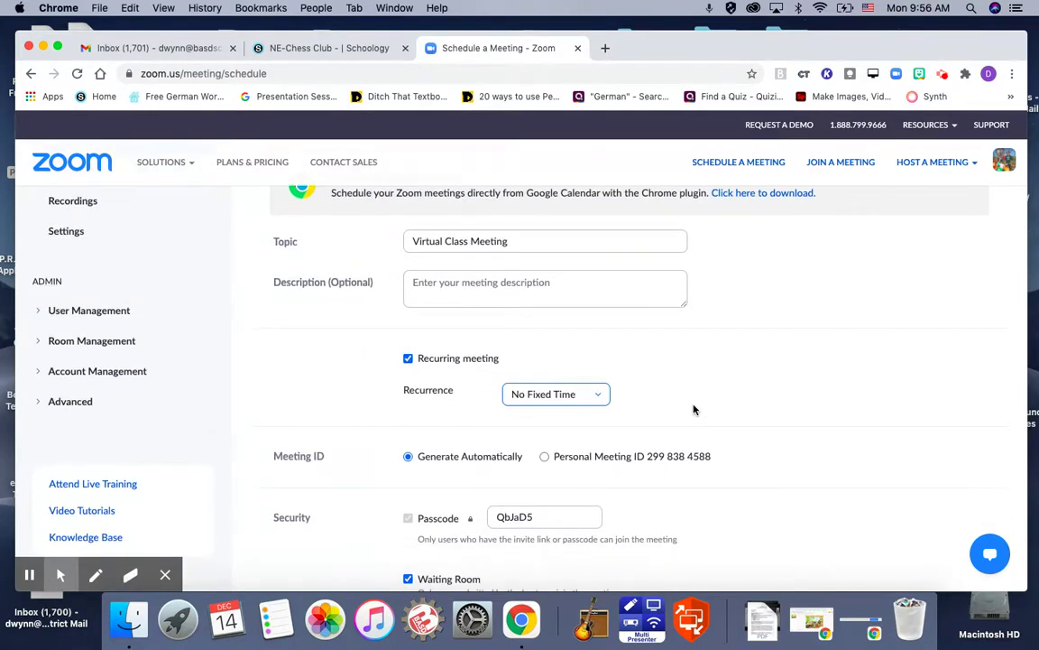
scroll(693, 410, down, 1)
scroll(693, 409, down, 5)
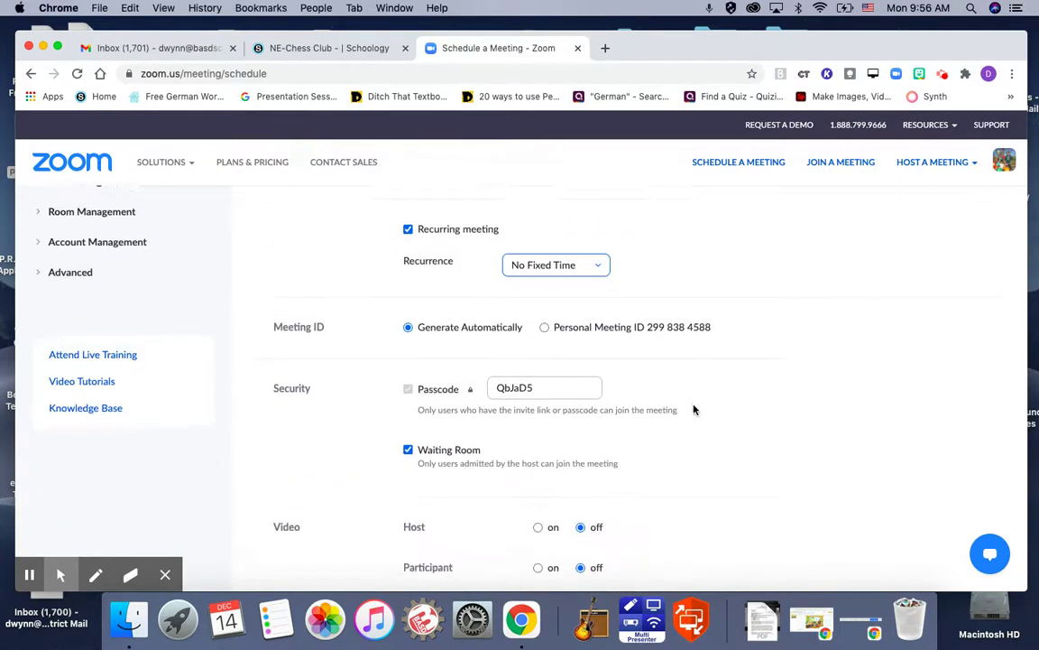
scroll(693, 410, down, 1)
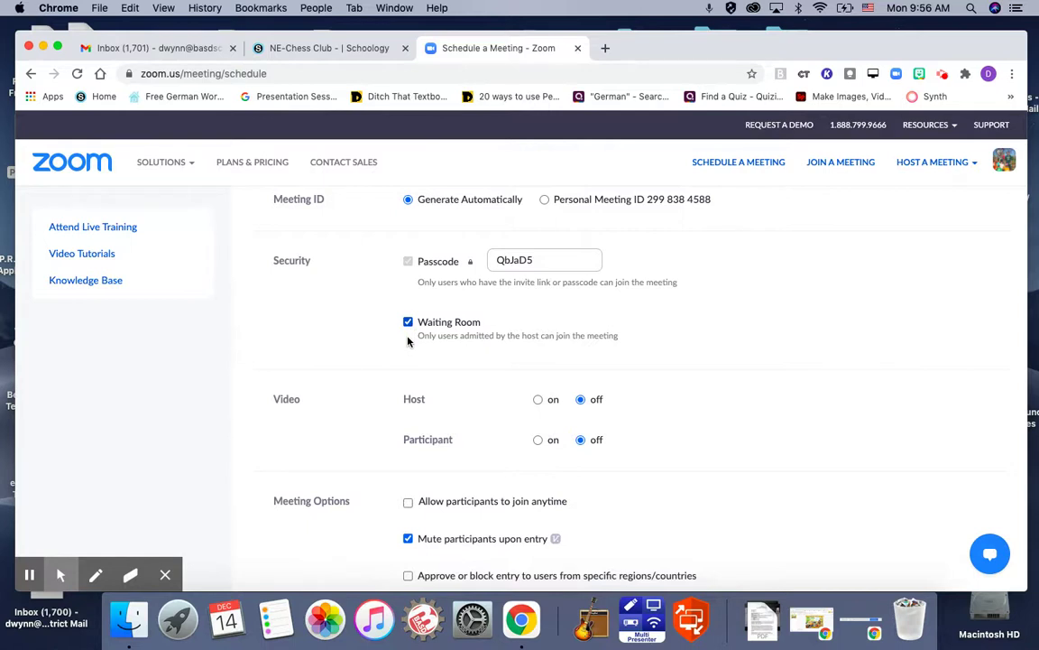
scroll(407, 340, down, 3)
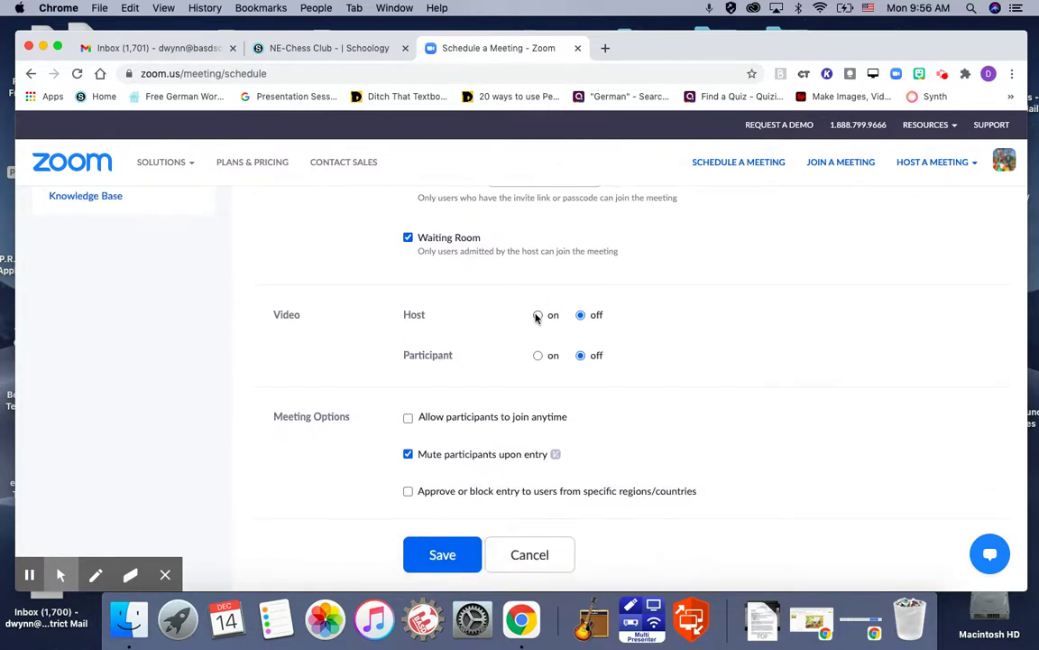
click(538, 315)
click(537, 355)
scroll(493, 360, down, 5)
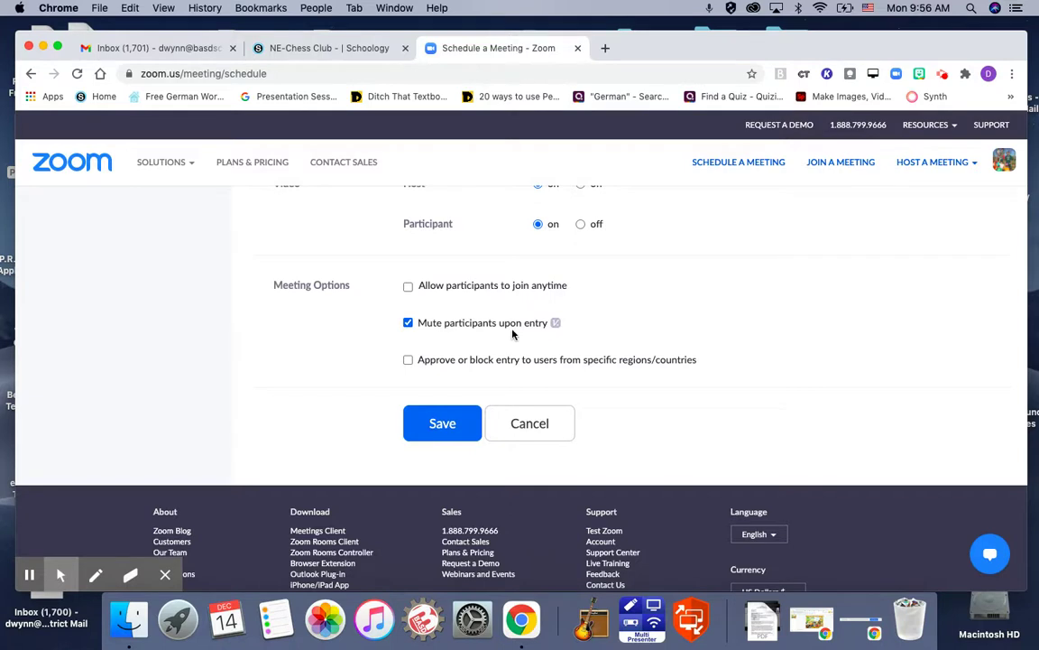
click(442, 424)
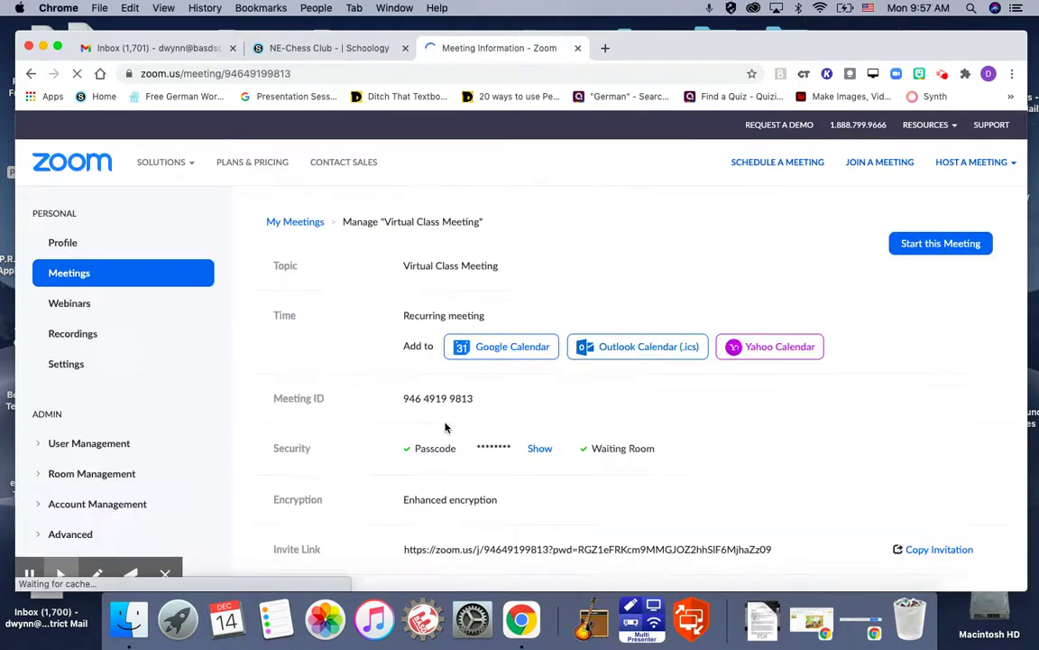
Copy the full invite link of the saved meeting to the clipboard.
scroll(445, 427, down, 2)
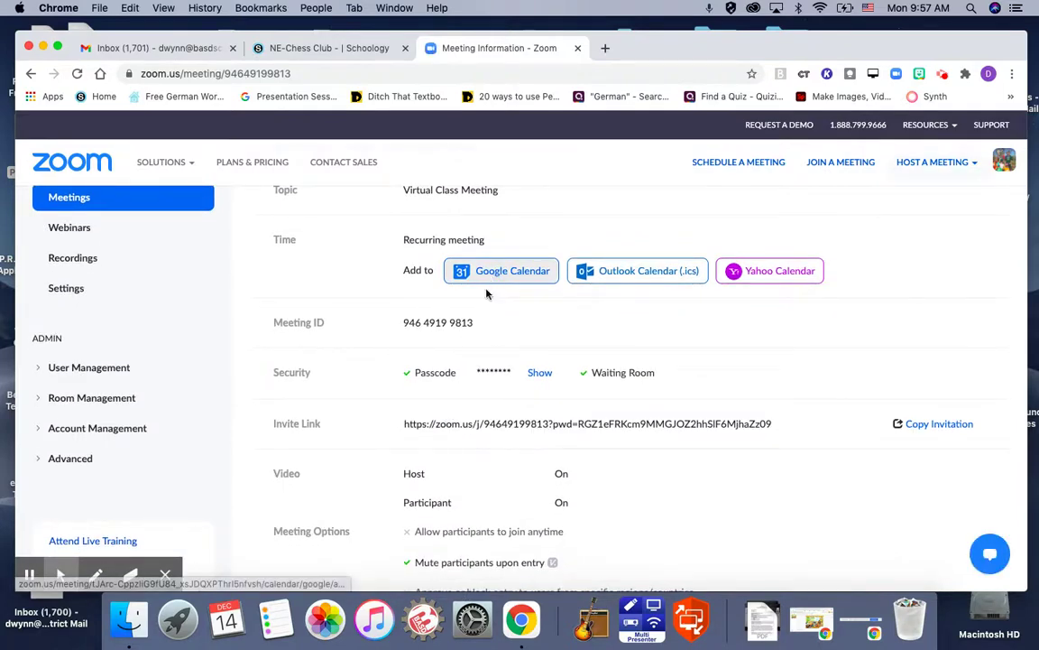
scroll(458, 407, down, 1)
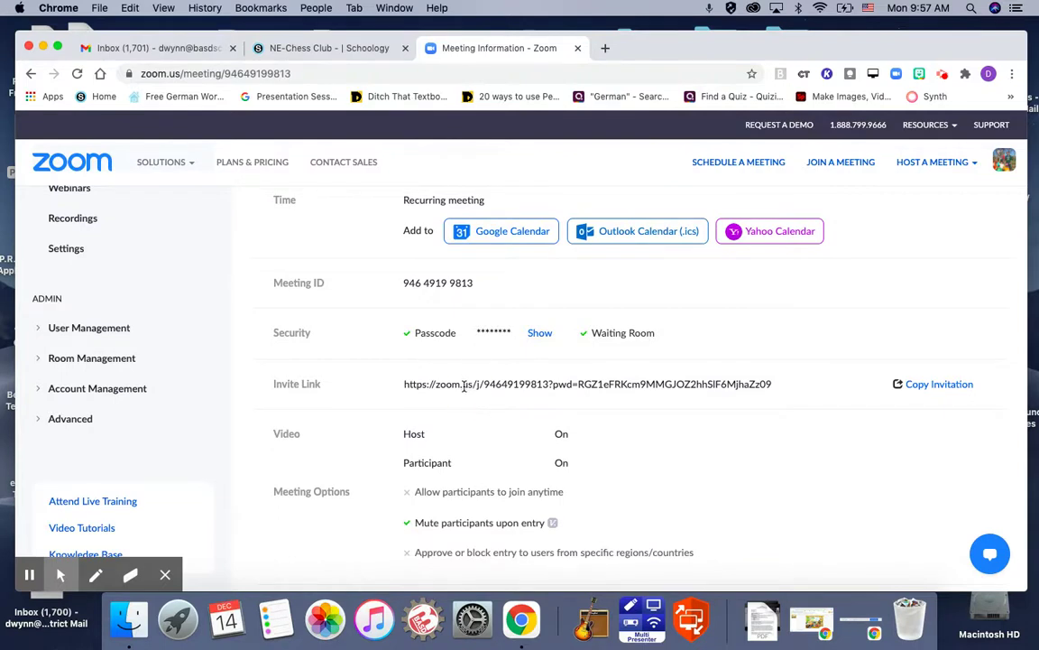
click(464, 385)
triple_click(464, 385)
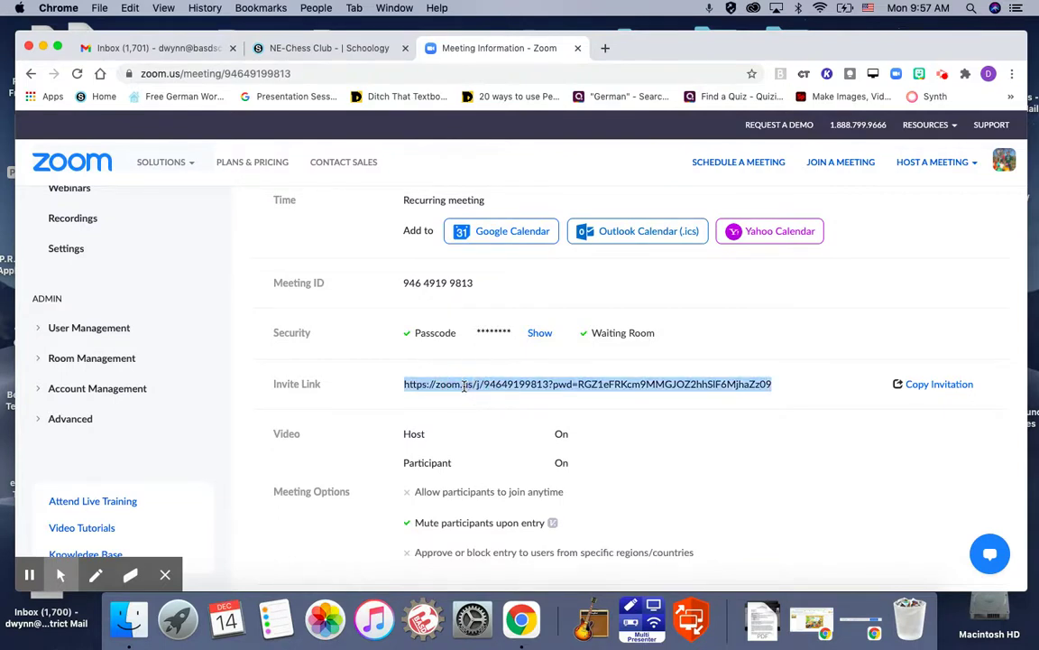
right_click(486, 385)
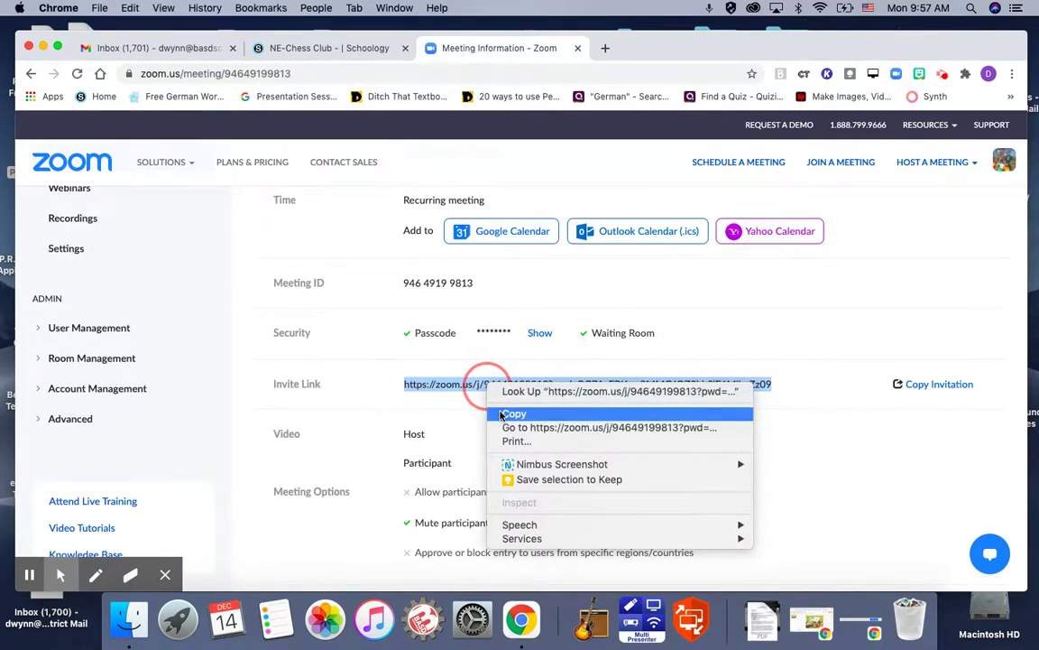
click(502, 414)
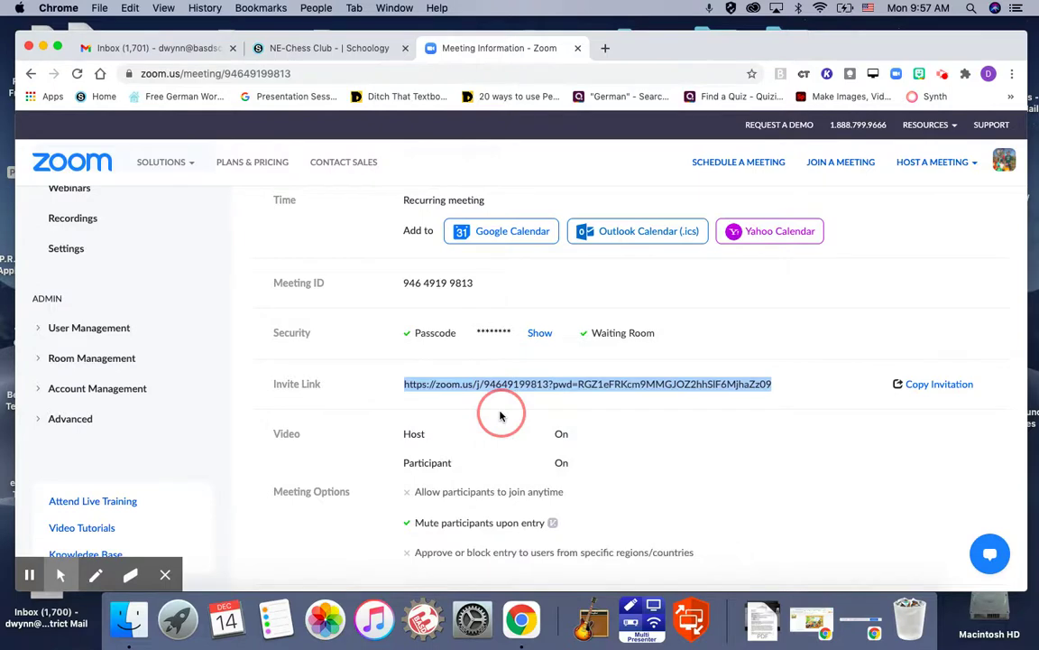
Switch to Schoology and open the Cycle 1 - Back to the Basics folder in Unit 1 of German 1 - Part 2: Section 2-2.
scroll(499, 388, up, 4)
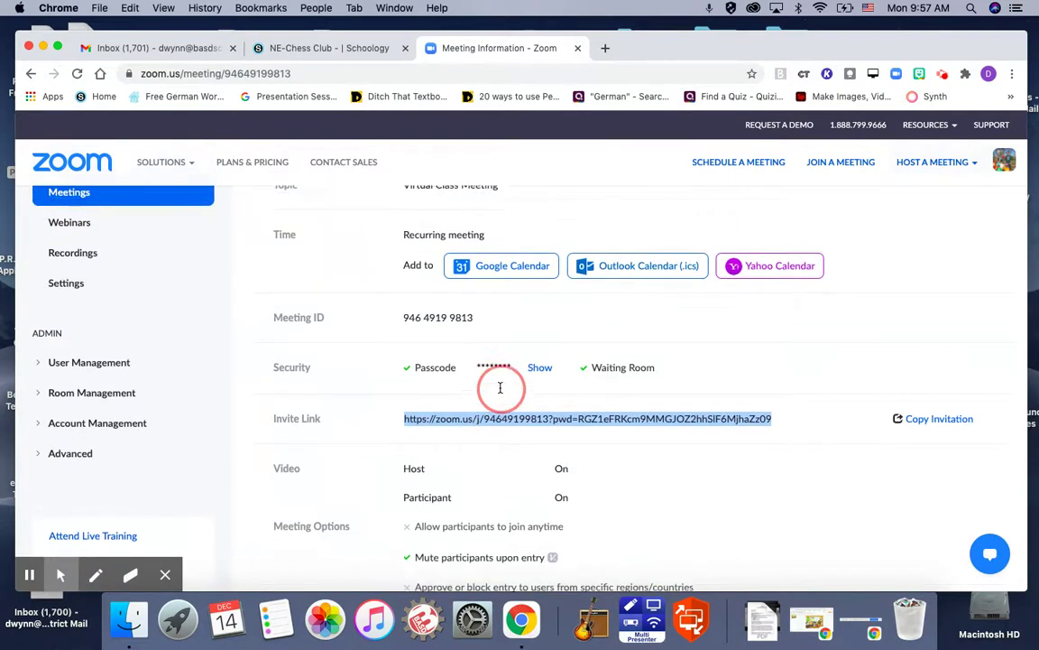
click(359, 52)
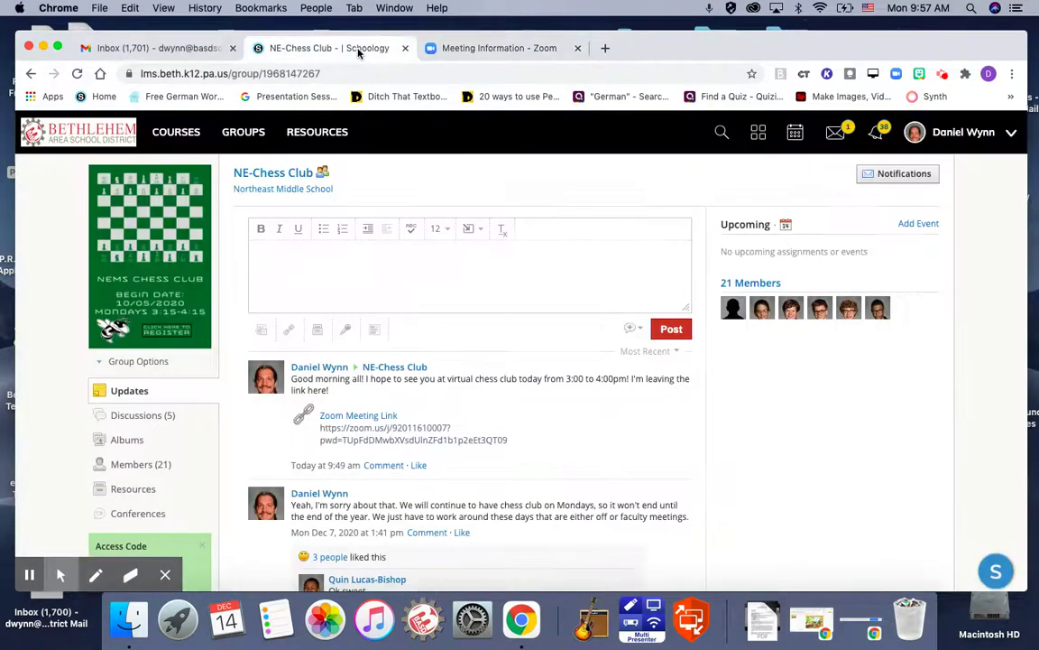
click(176, 131)
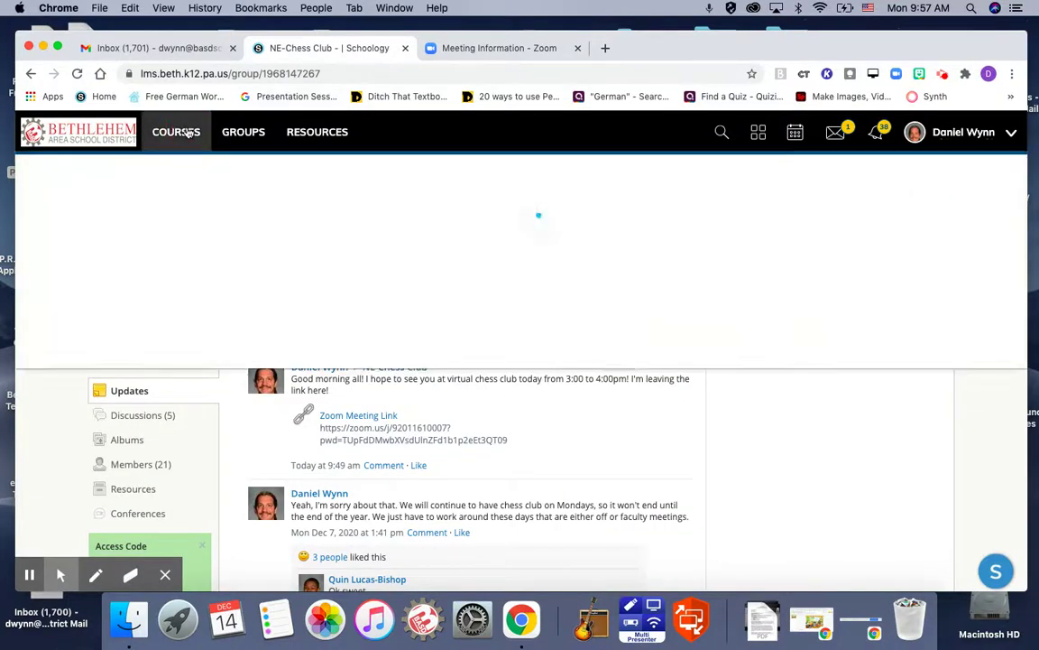
click(182, 336)
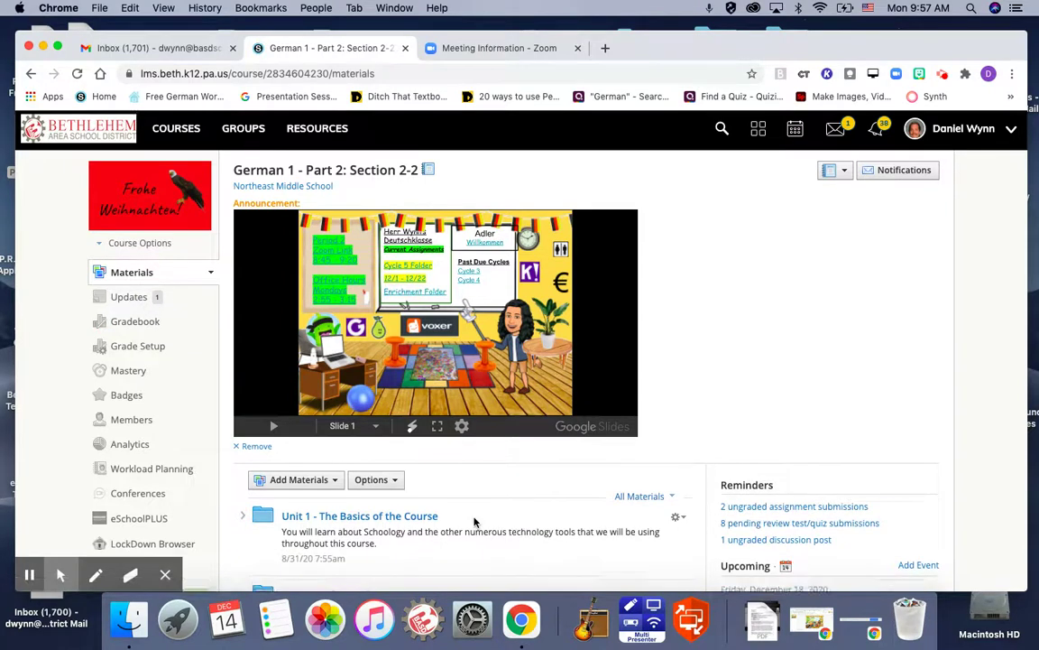
scroll(475, 522, down, 4)
click(403, 336)
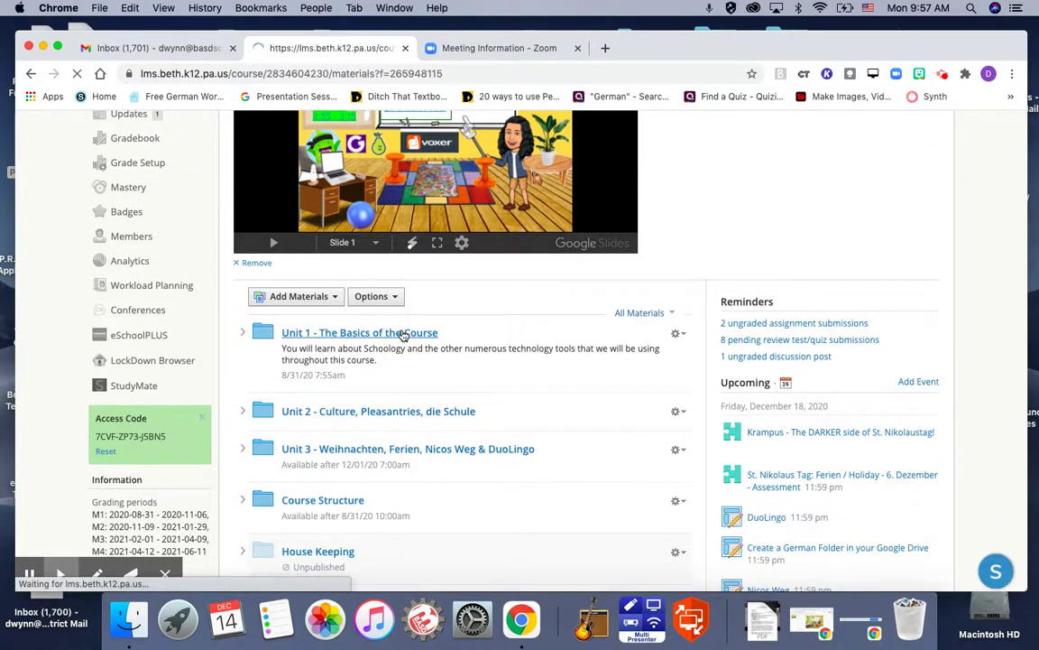
click(364, 267)
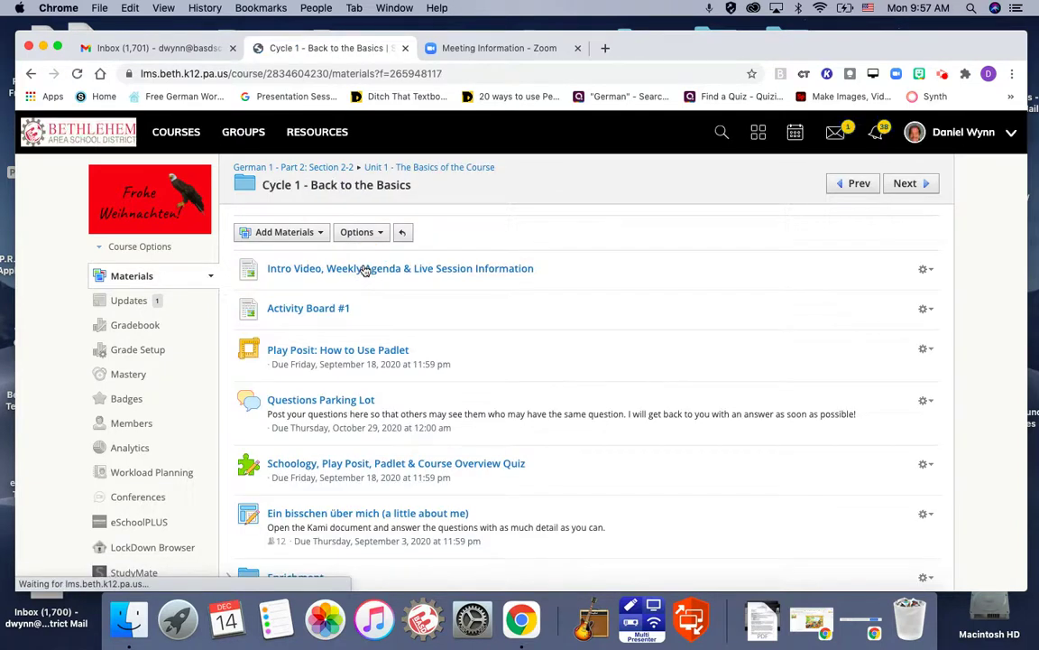
Open the Intro Video, Weekly Agenda & Live Session Information page for editing.
click(925, 269)
click(914, 291)
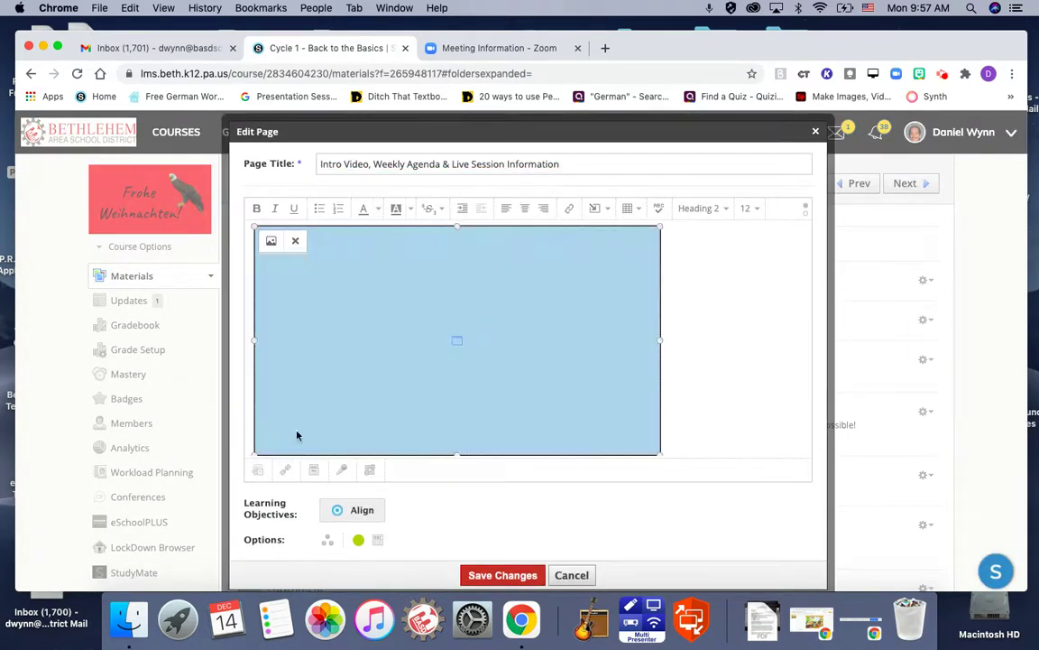
click(285, 470)
click(549, 321)
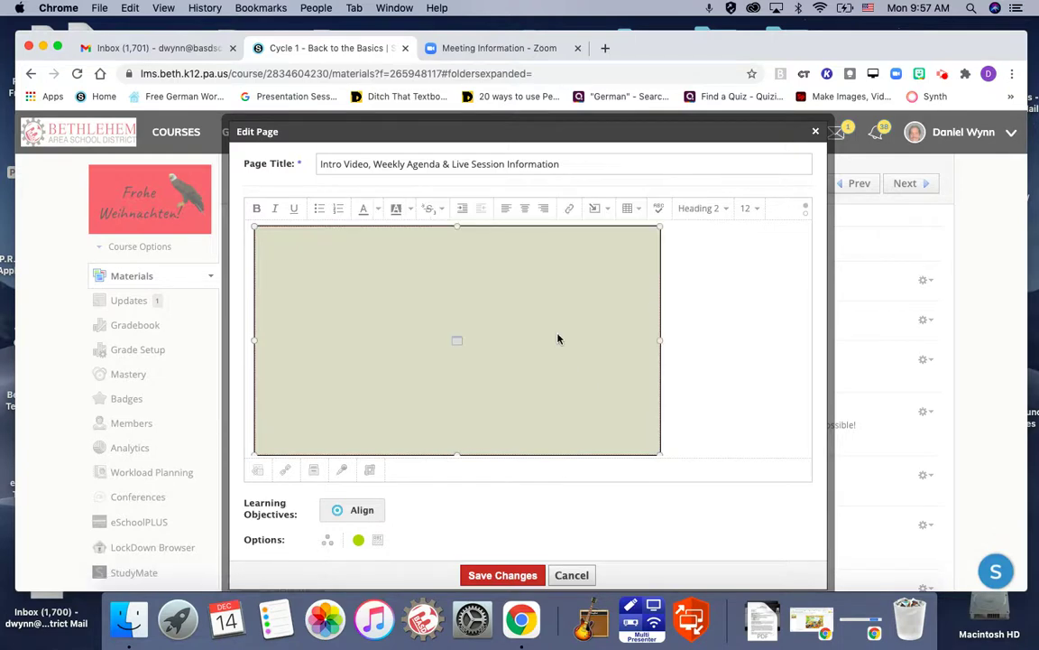
Link the first Objectives sentence, about using Schoology, Play Posit and Padlet, to the copied Zoom invite link.
scroll(632, 379, down, 1)
scroll(637, 397, up, 1)
scroll(637, 397, up, 1)
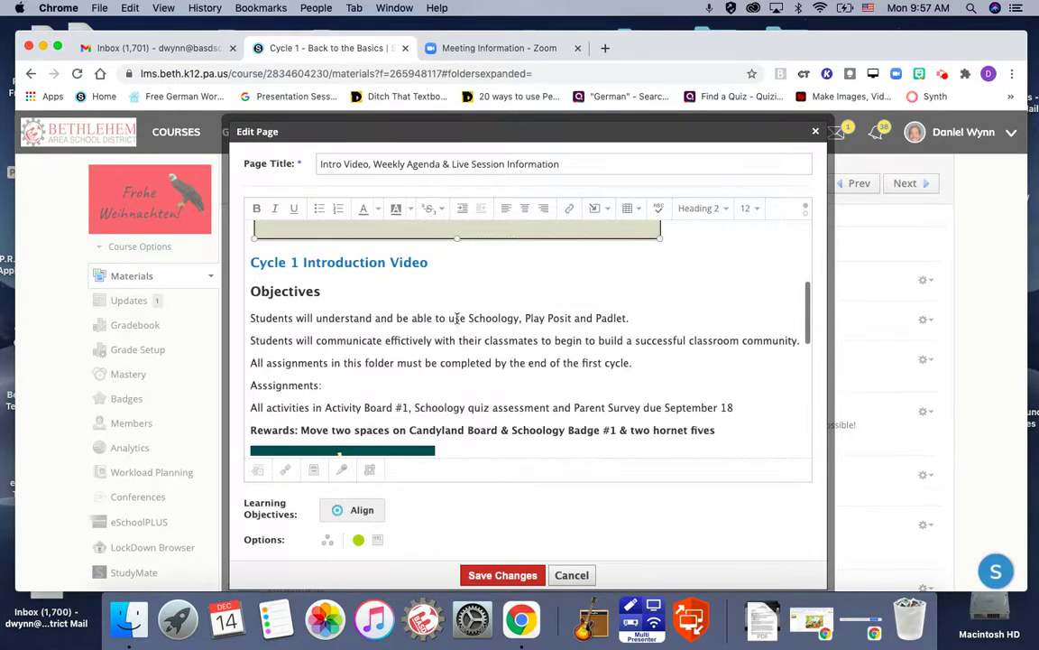
drag(262, 231, 402, 311)
click(383, 309)
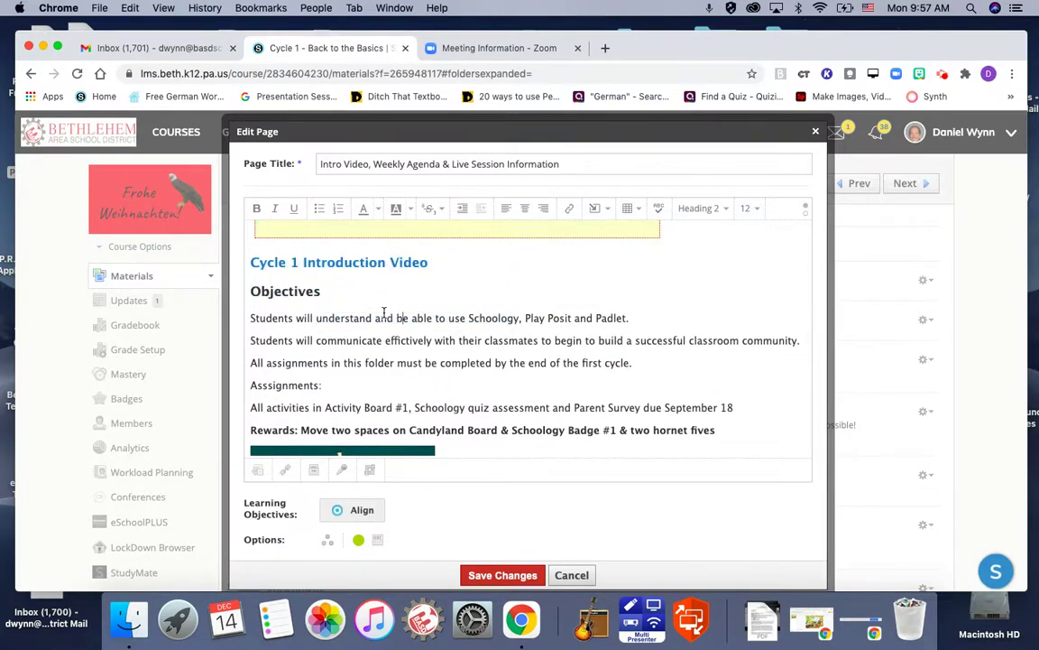
drag(251, 318, 631, 319)
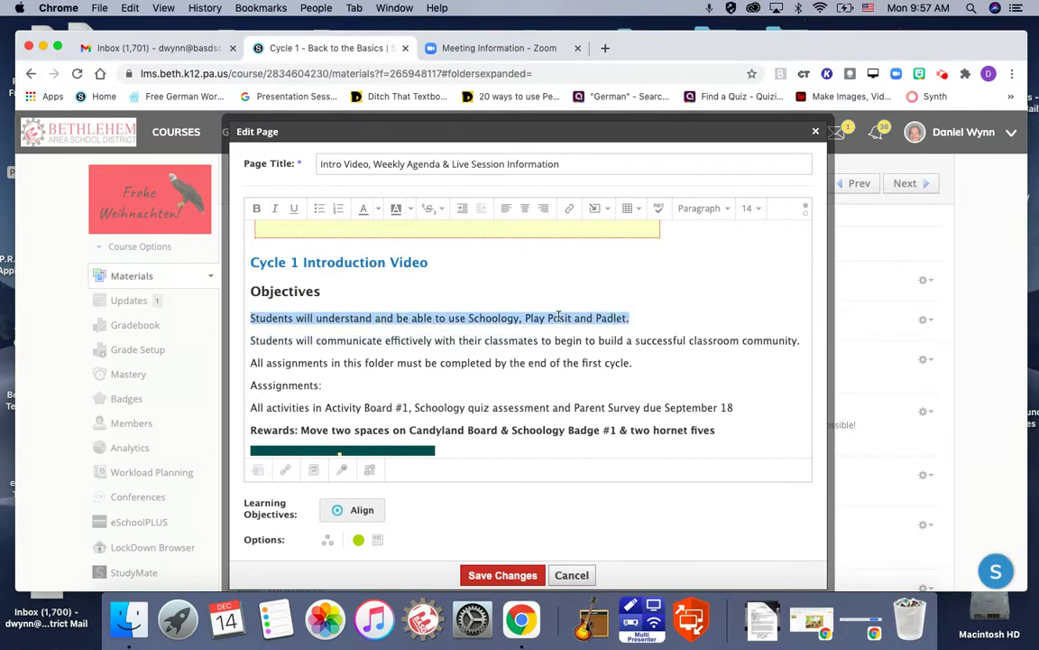
click(572, 210)
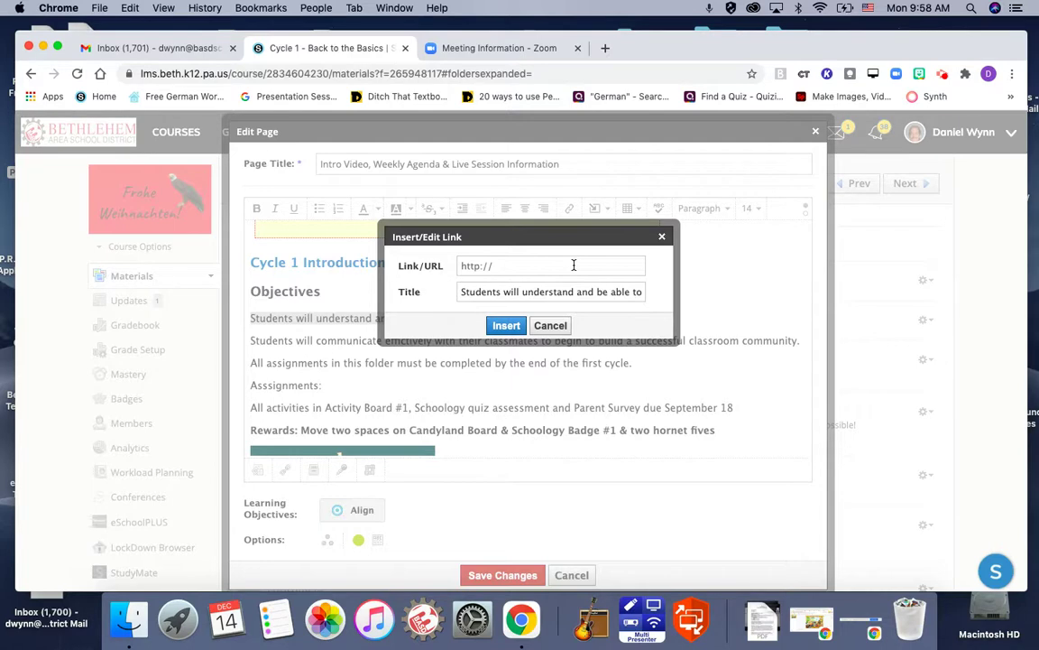
click(130, 8)
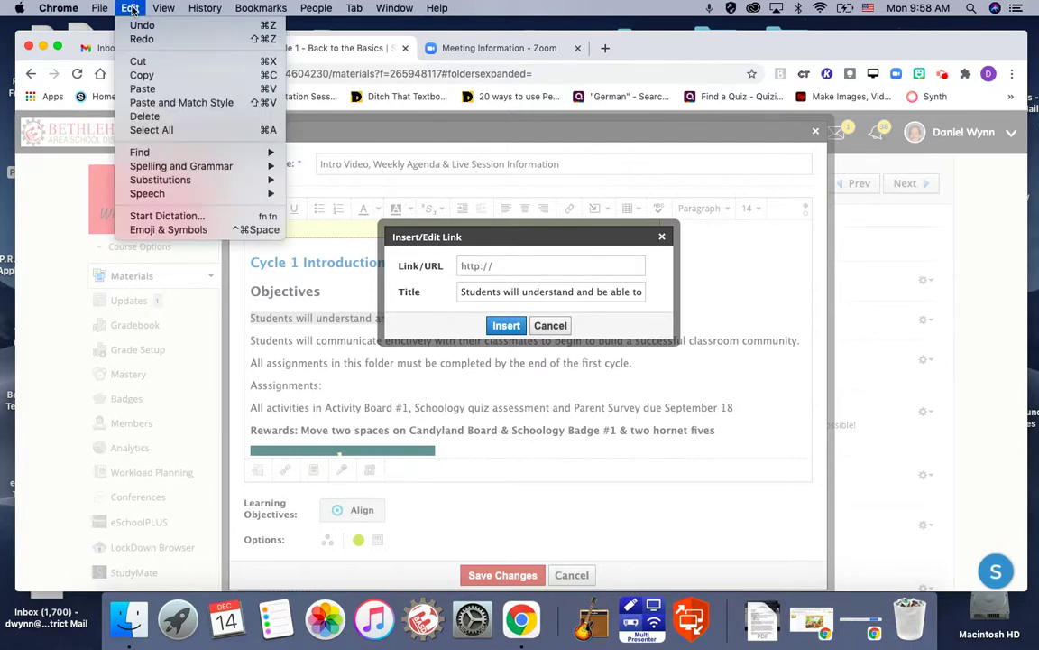
click(144, 89)
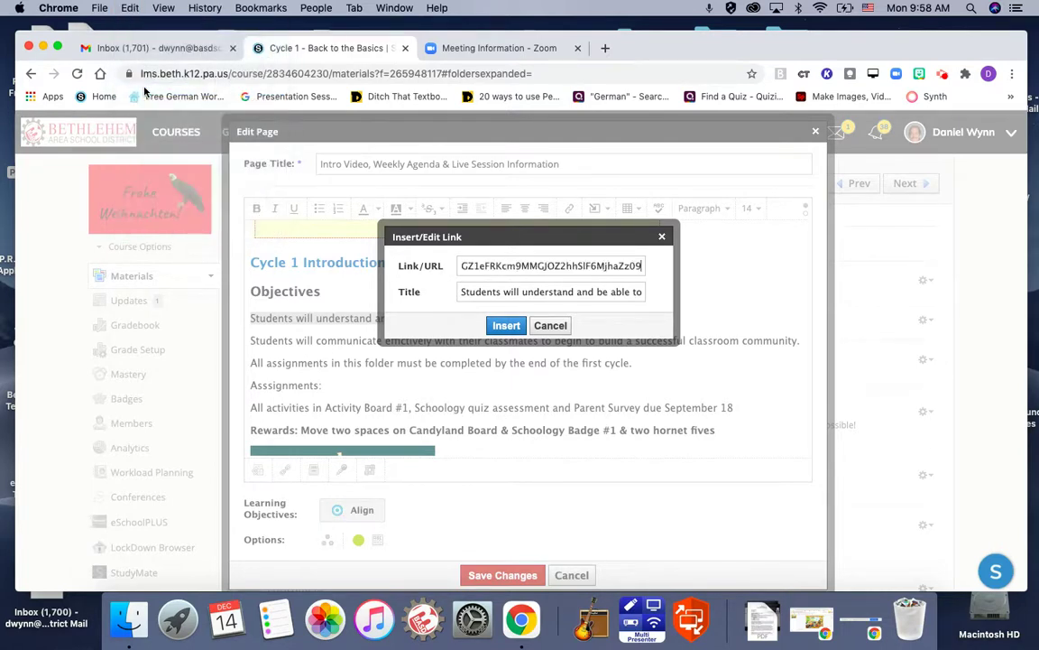
click(507, 327)
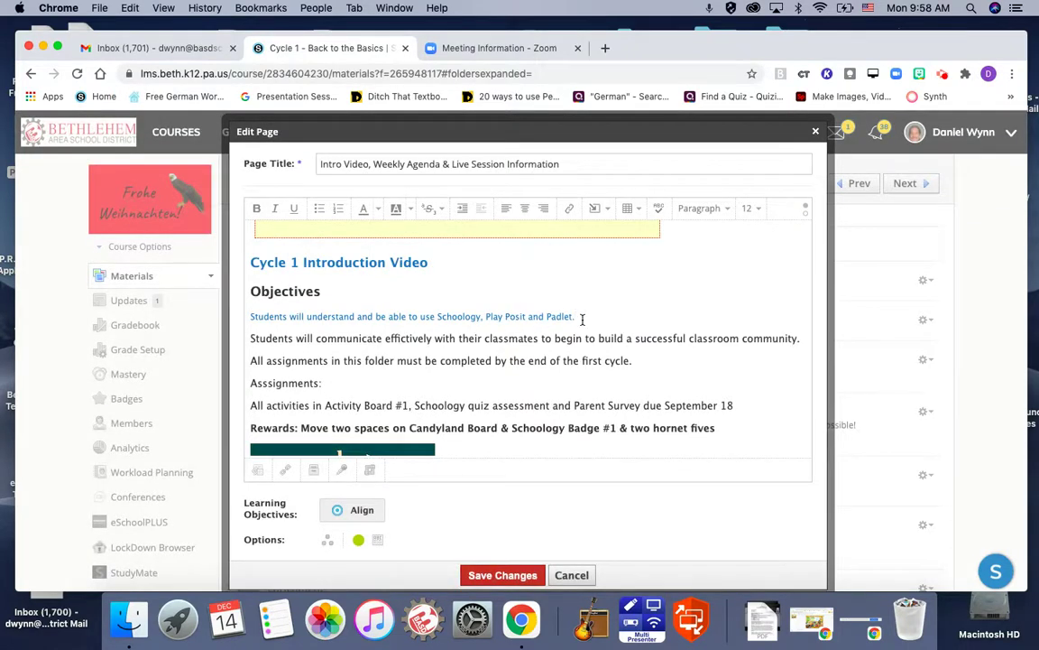
Set the font size of the linked first Objectives sentence to 16.
drag(580, 321, 244, 314)
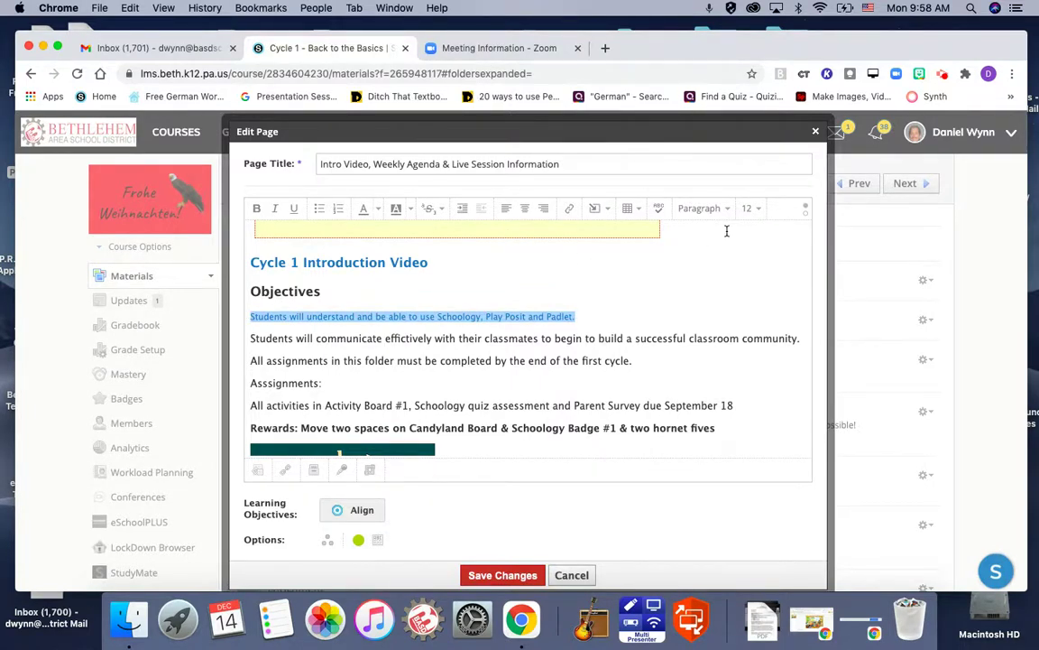
click(752, 208)
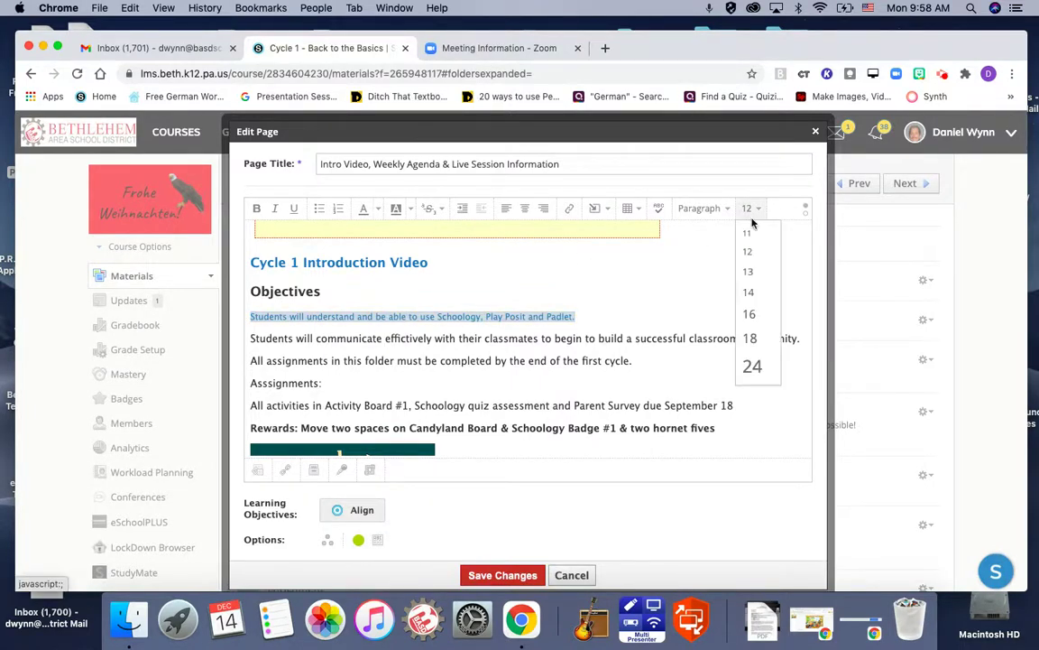
click(750, 315)
click(733, 306)
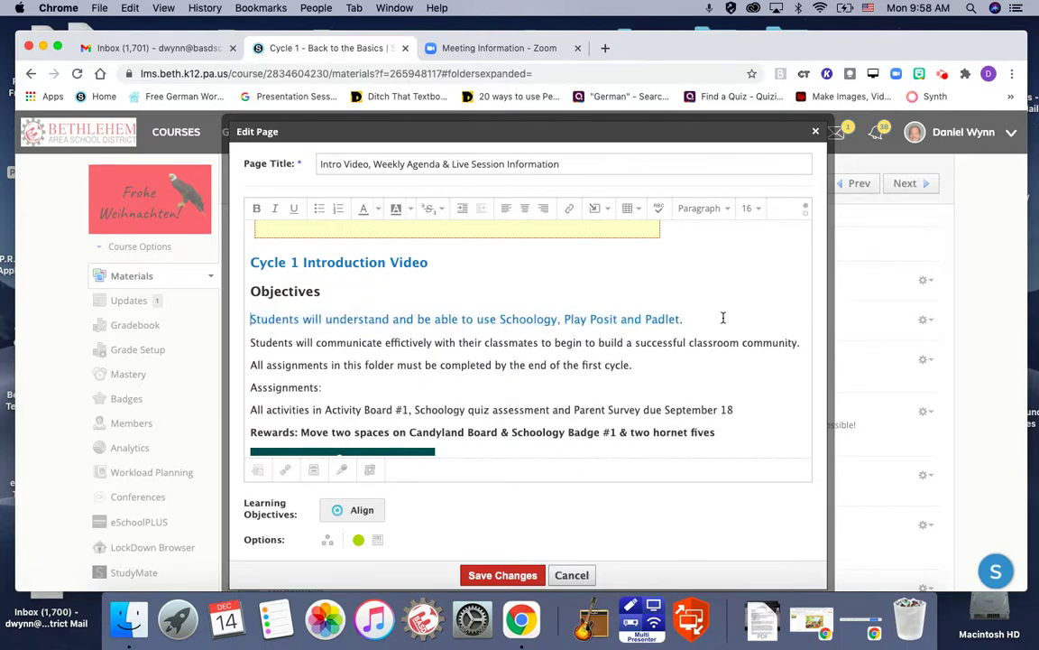
Recheck the meeting's invite link in Zoom, and insert it in Schoology as a link on the Objectives sentence about communicating with classmates.
click(472, 45)
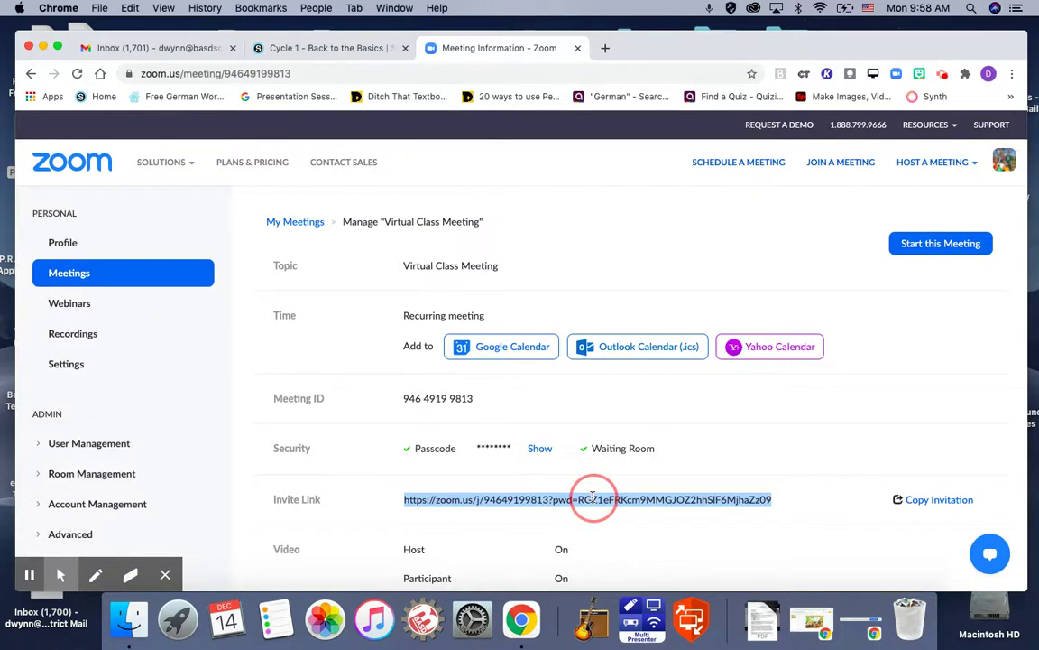
click(370, 48)
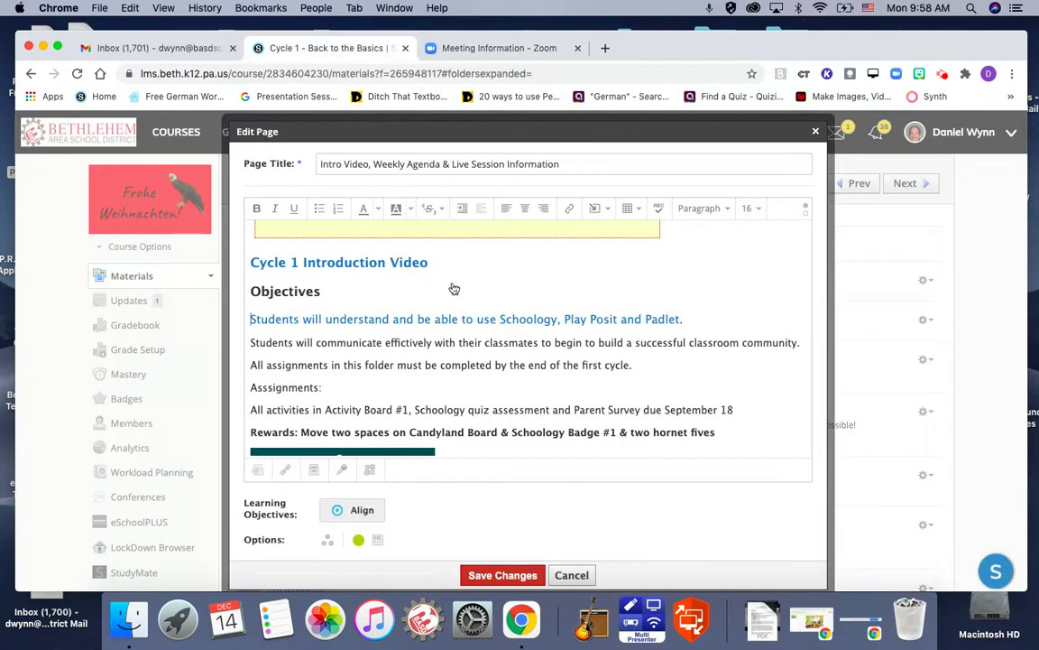
triple_click(678, 344)
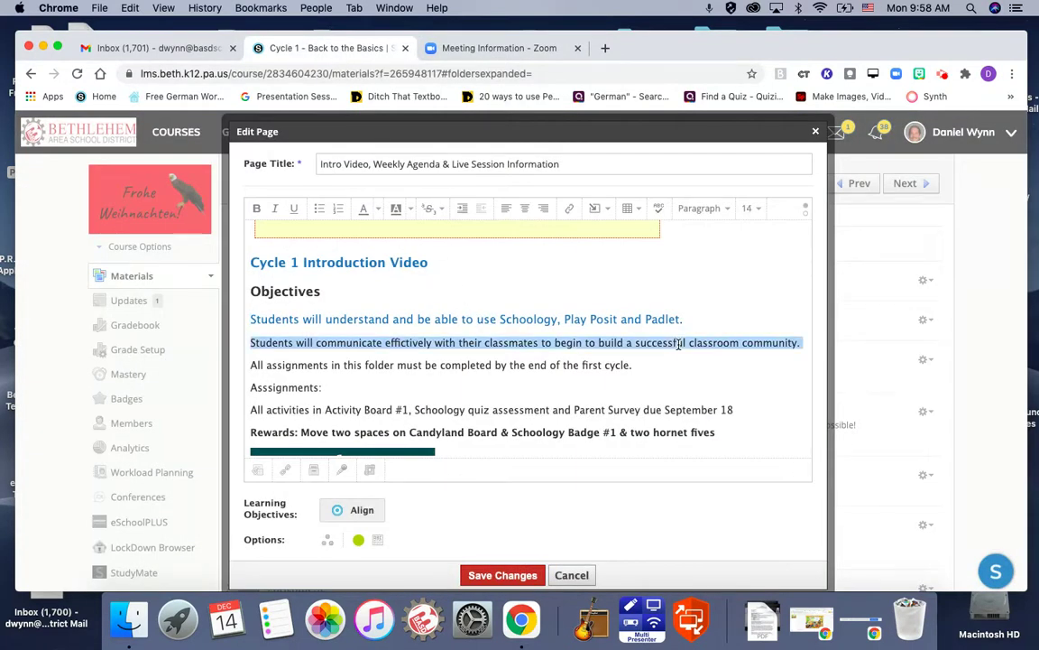
click(598, 208)
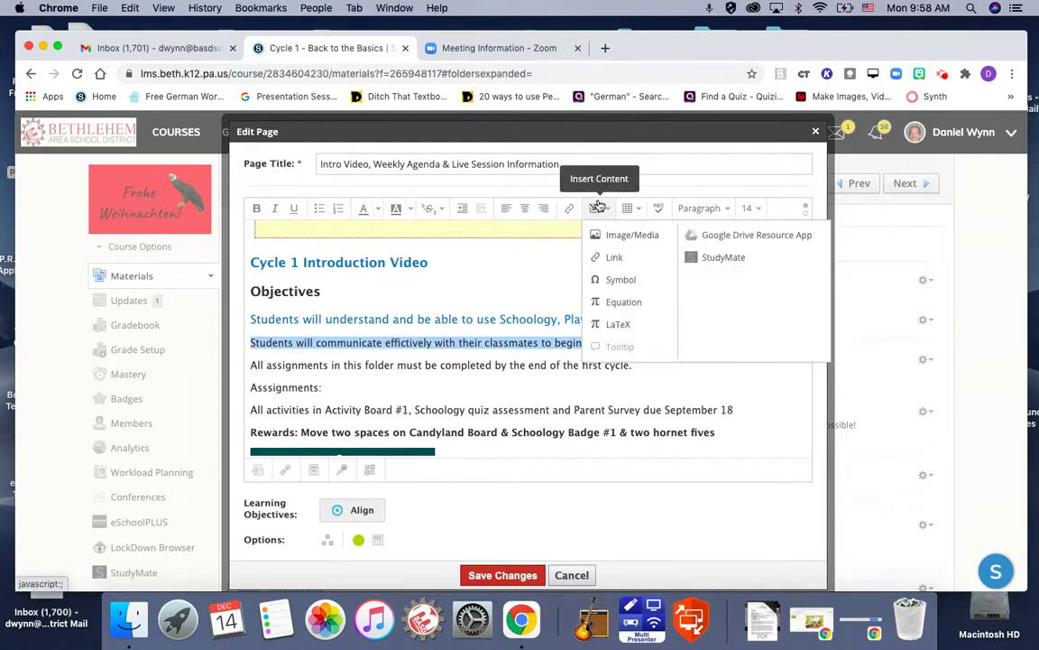
click(569, 208)
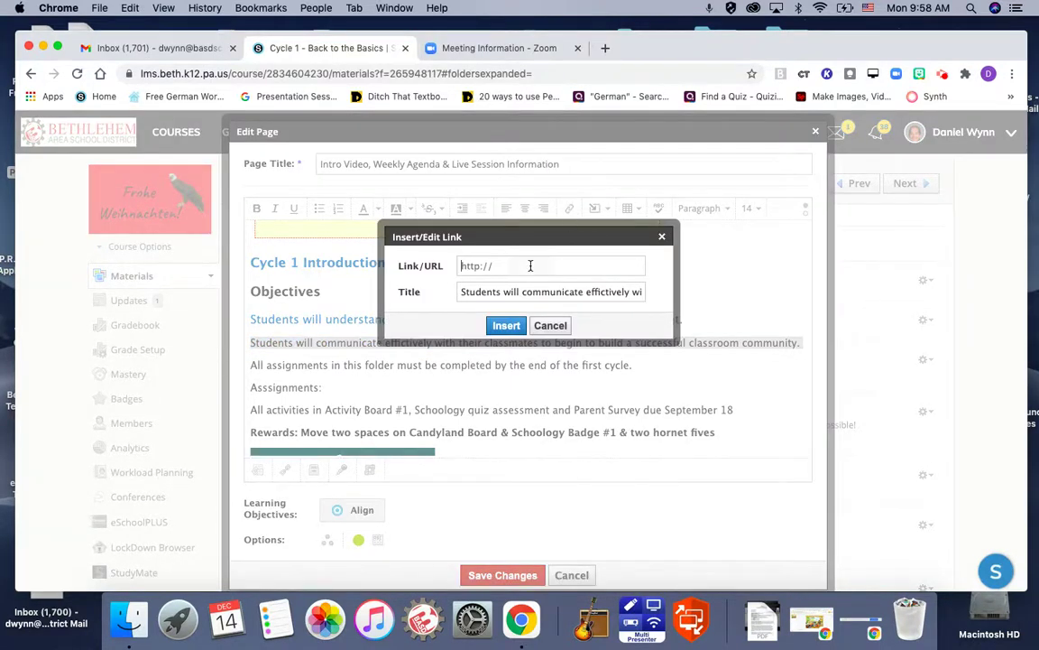
key(super+v)
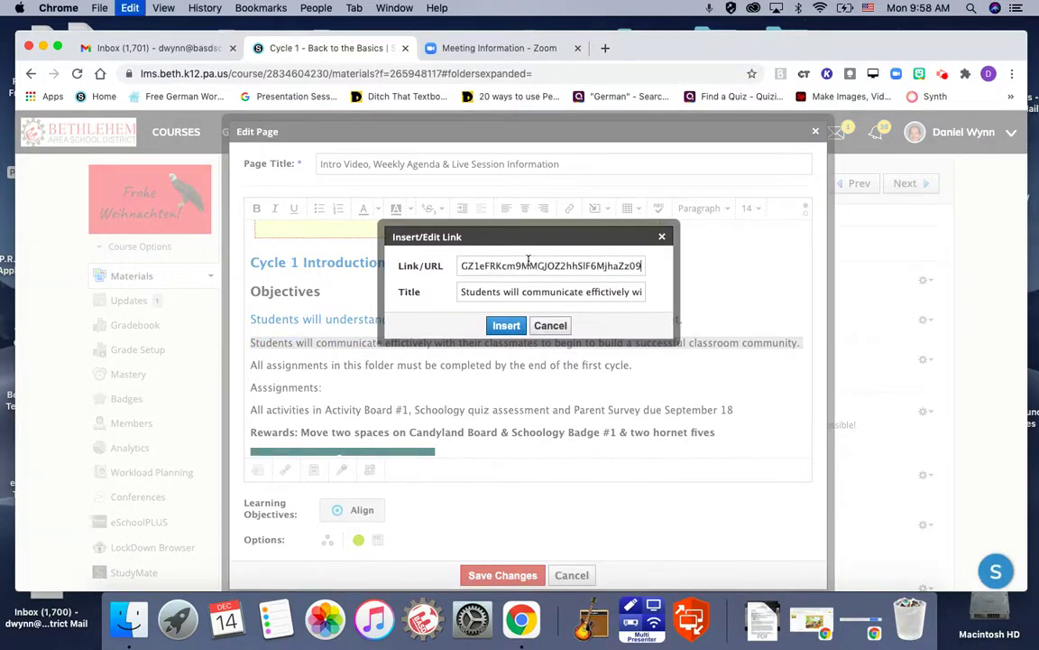
click(510, 326)
Set the font size of the linked classmates sentence directly above the assignments line to 16.
drag(725, 363, 294, 352)
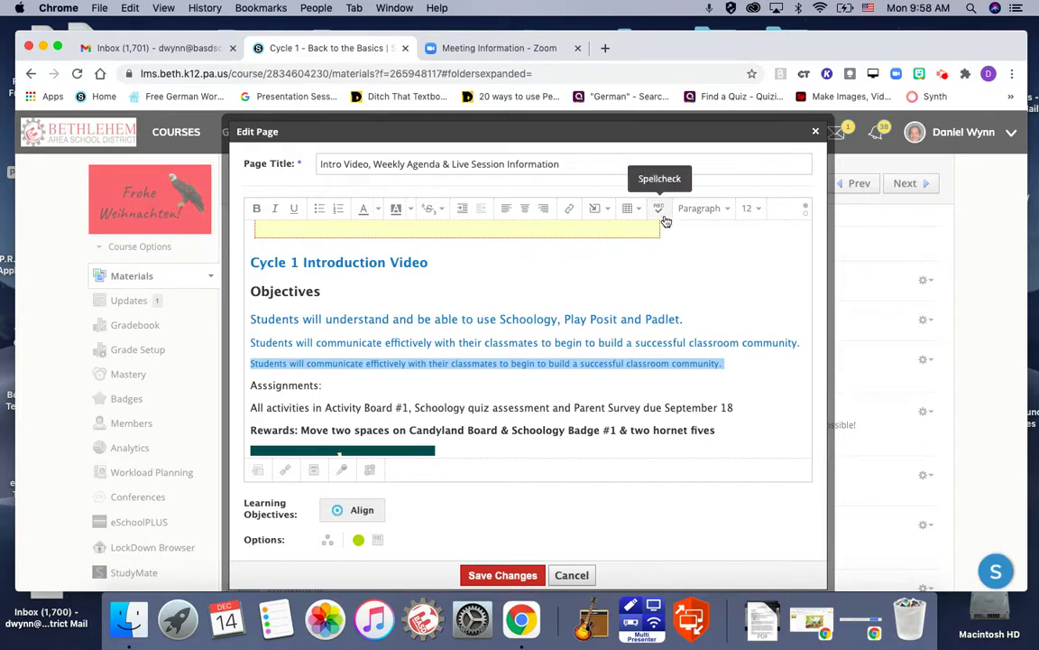
click(753, 209)
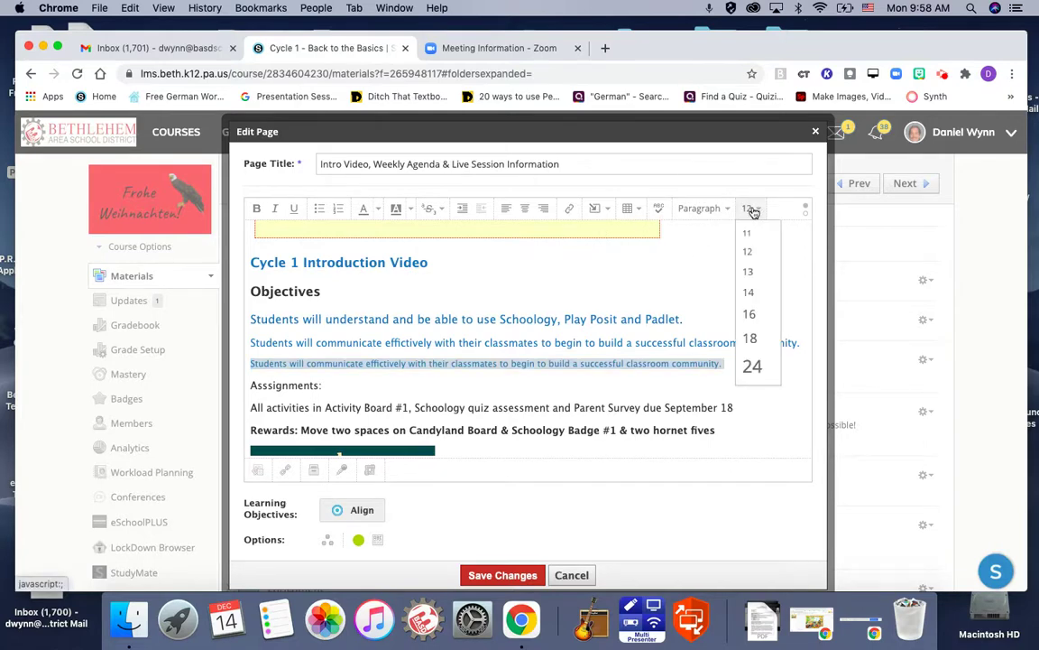
click(748, 292)
click(658, 391)
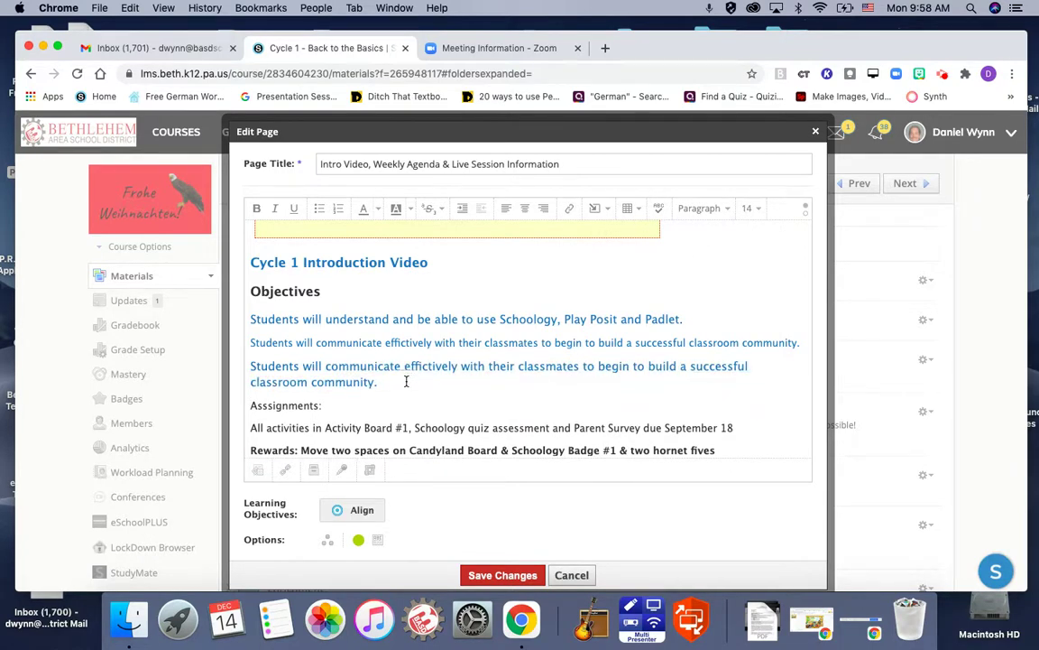